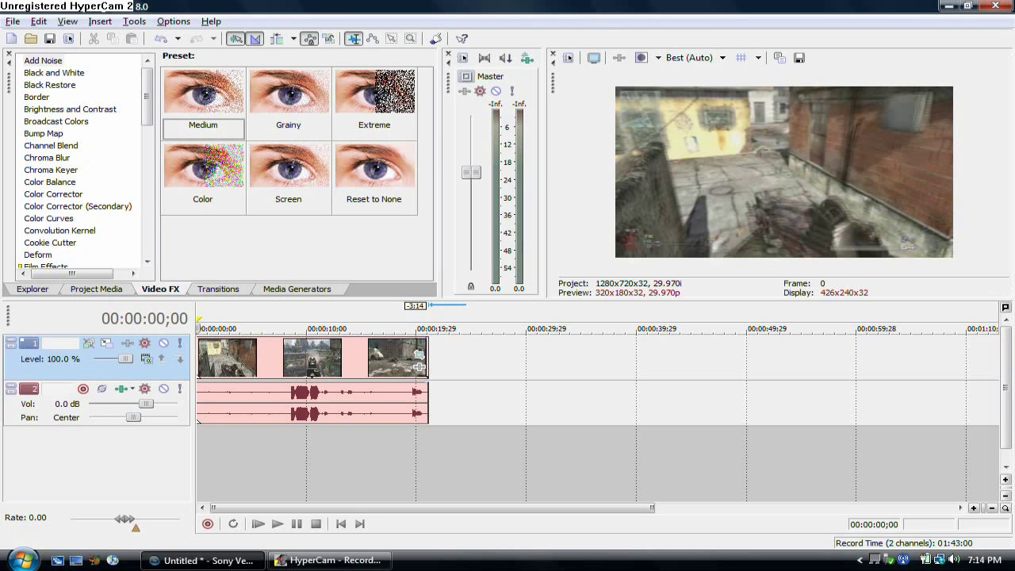
# Play through parts of the gameplay clip and park the playhead at 00:00:08;14
pyautogui.press('space')
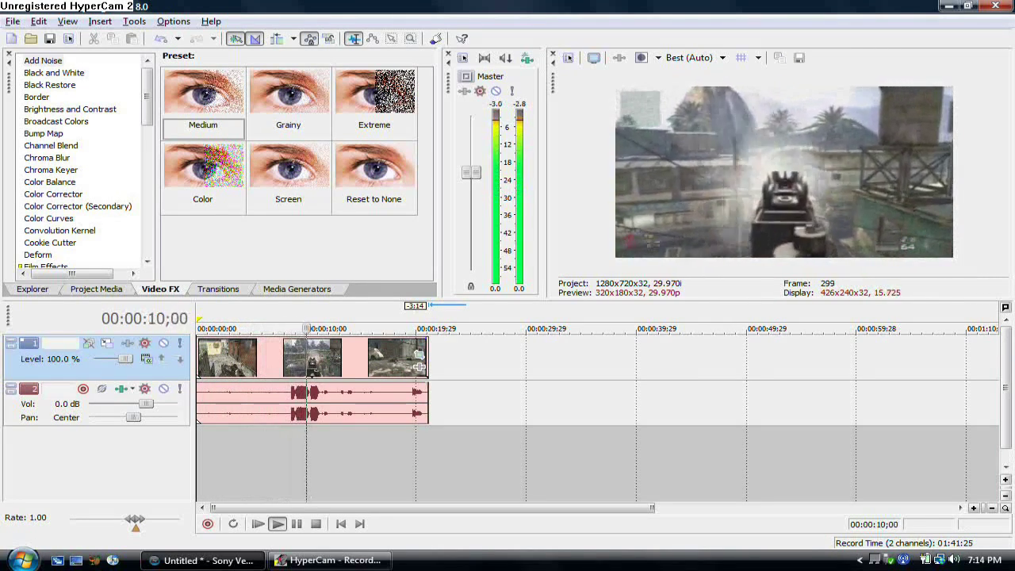
pyautogui.press('Return')
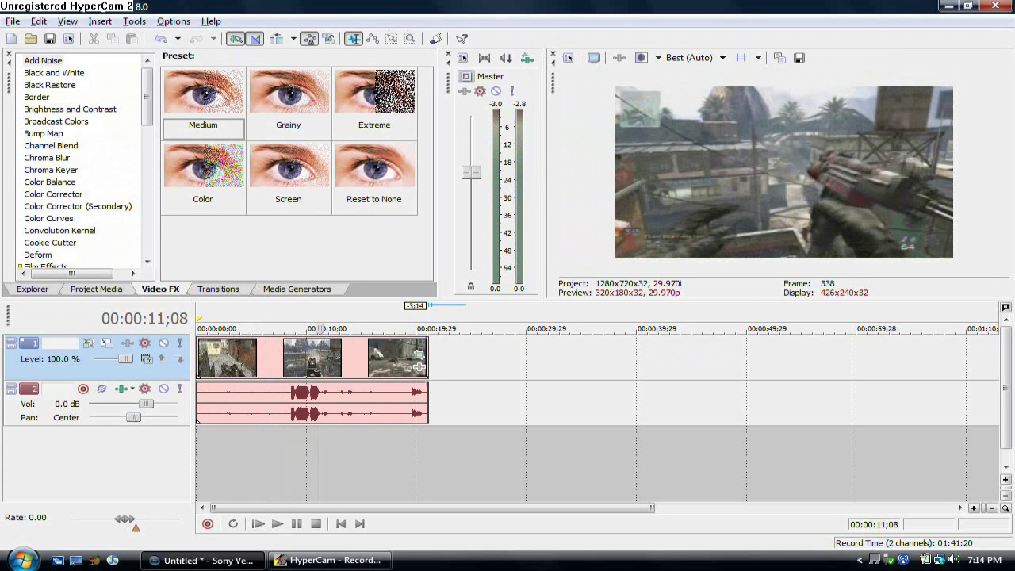
pyautogui.moveTo(320, 328); pyautogui.dragTo(257, 328)
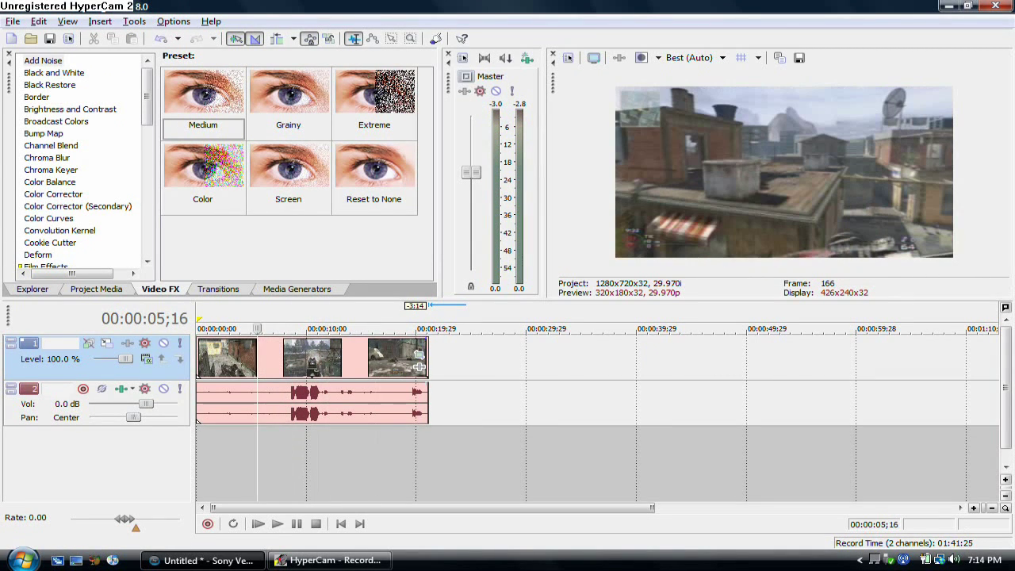
pyautogui.press('Right')
pyautogui.press('Right')
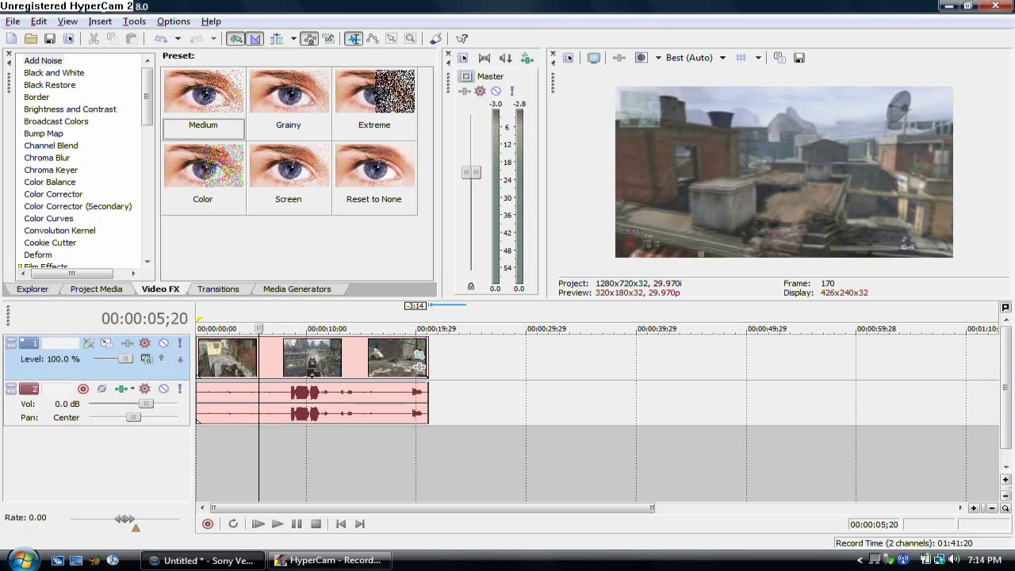
pyautogui.press('space')
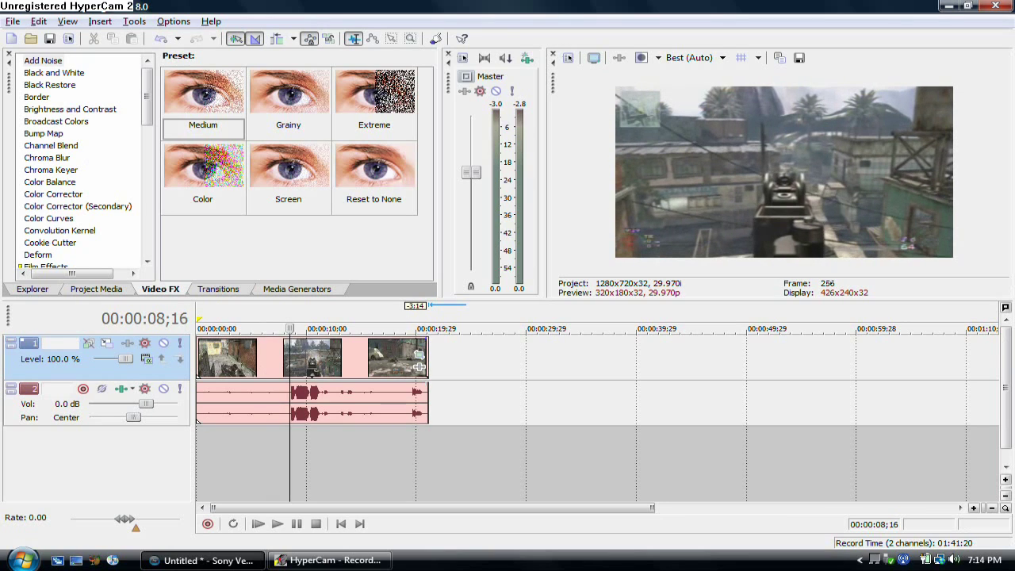
pyautogui.press('Left')
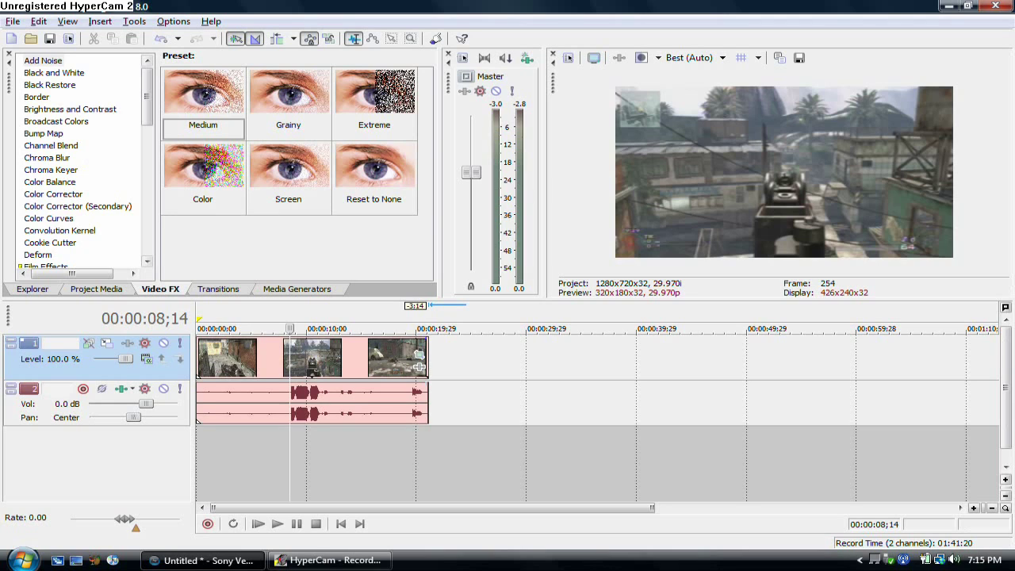
# Apply the MW2 #1 preset of the Brightness and Contrast effect to the gameplay clip
pyautogui.click(69, 109)
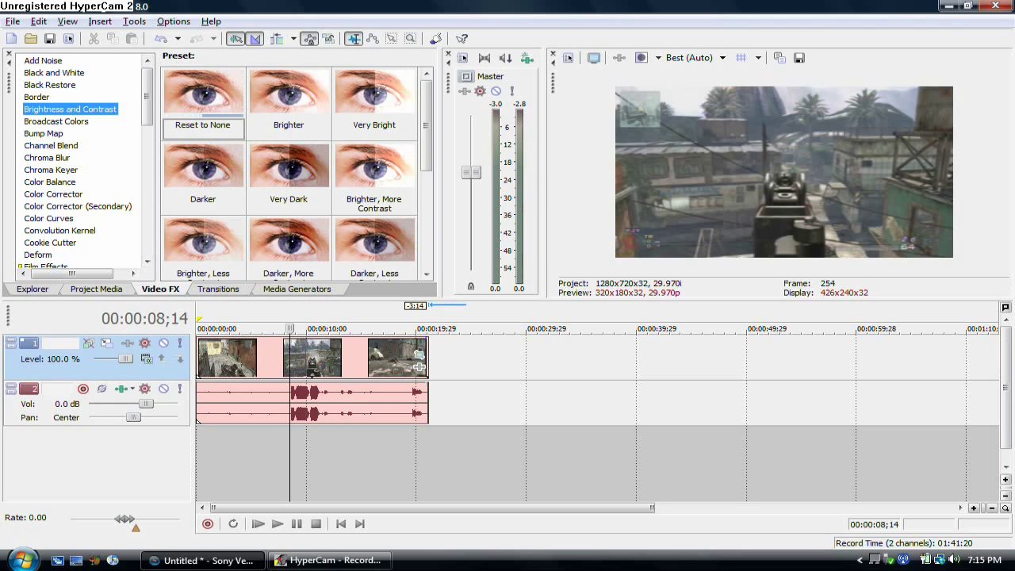
pyautogui.scroll(-1, 373, 103)
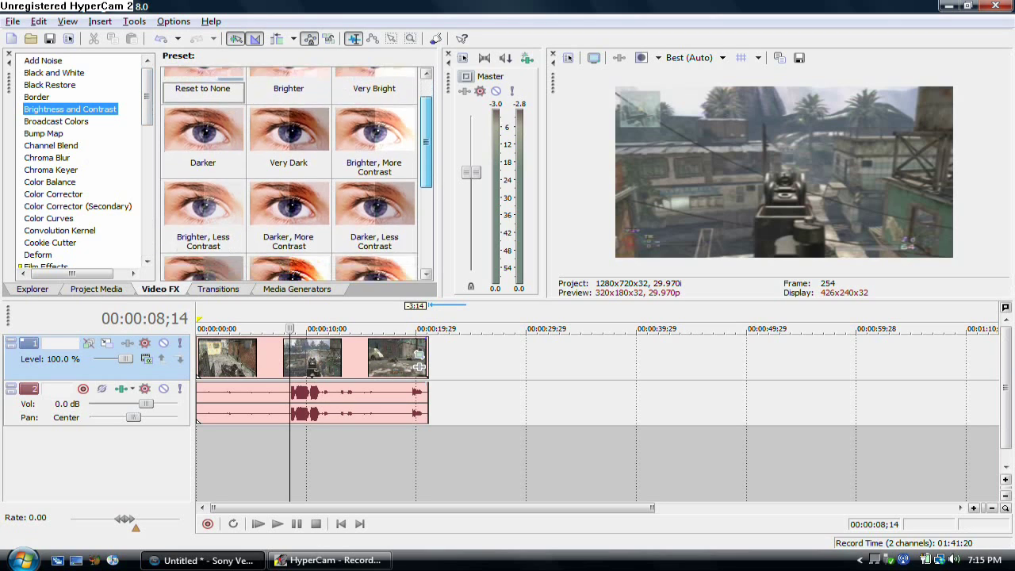
pyautogui.moveTo(427, 143); pyautogui.dragTo(427, 222)
pyautogui.click(374, 95)
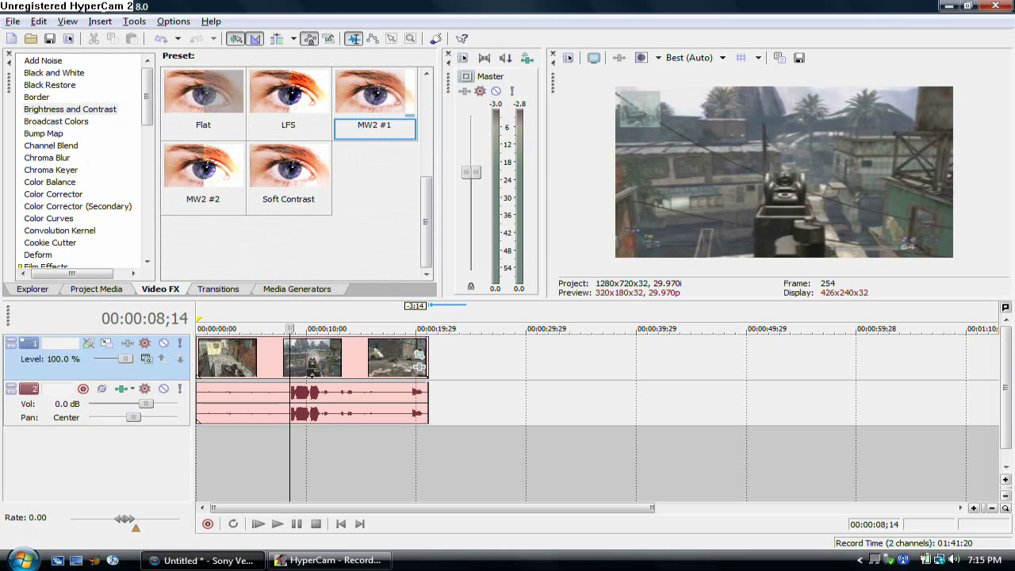
pyautogui.moveTo(374, 95); pyautogui.dragTo(312, 359)
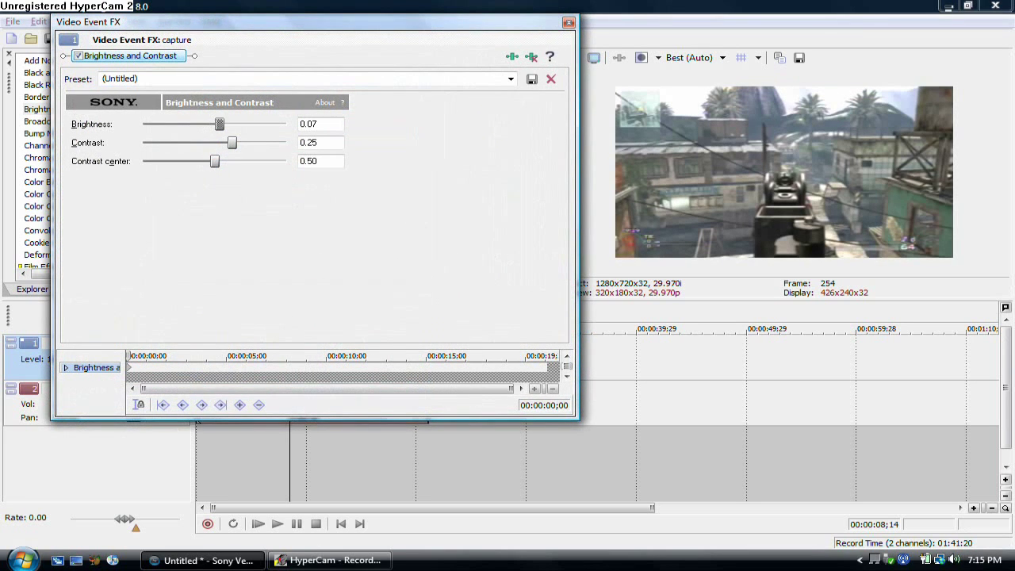
# Toggle the Brightness and Contrast effect off and on to compare the preview, leaving it enabled
pyautogui.click(79, 56)
pyautogui.click(78, 56)
pyautogui.click(78, 55)
pyautogui.click(78, 56)
pyautogui.click(78, 56)
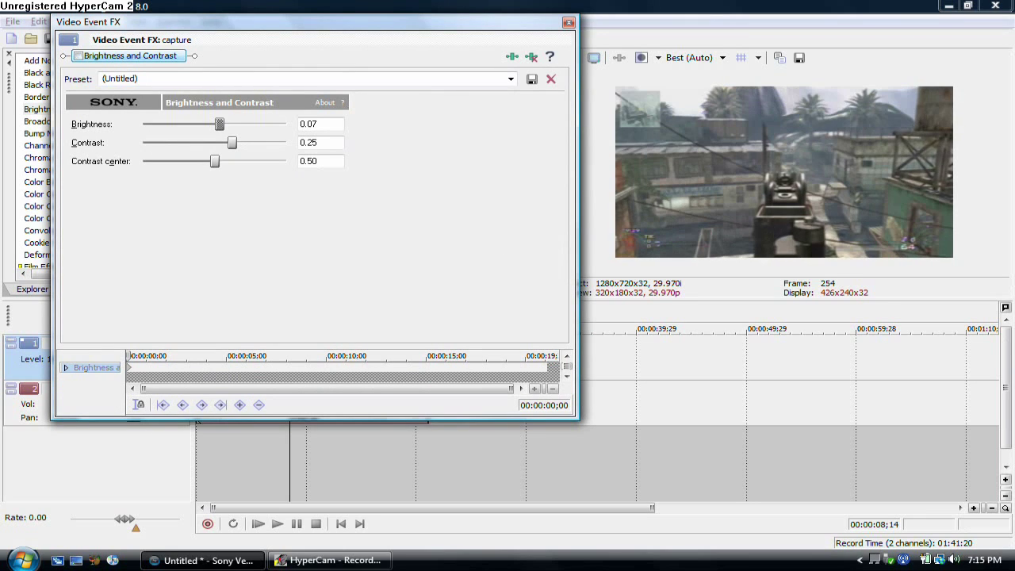
pyautogui.press('space')
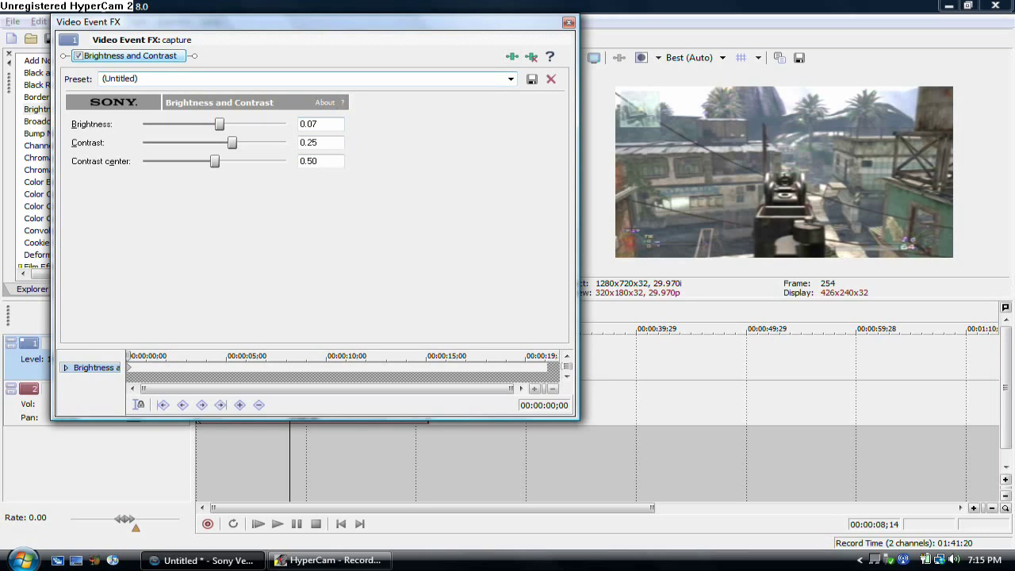
pyautogui.click(78, 56)
pyautogui.press('space')
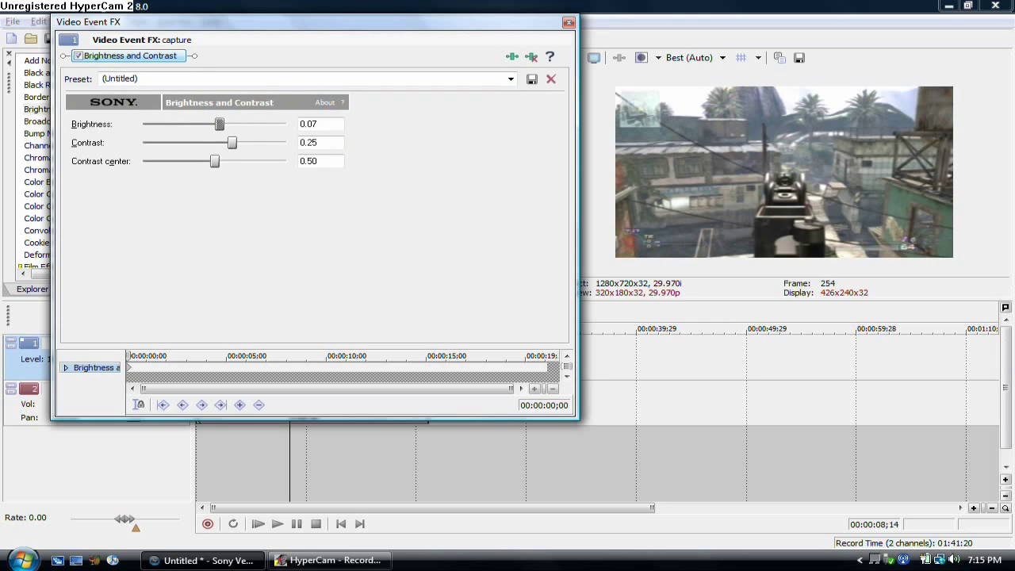
pyautogui.press('space')
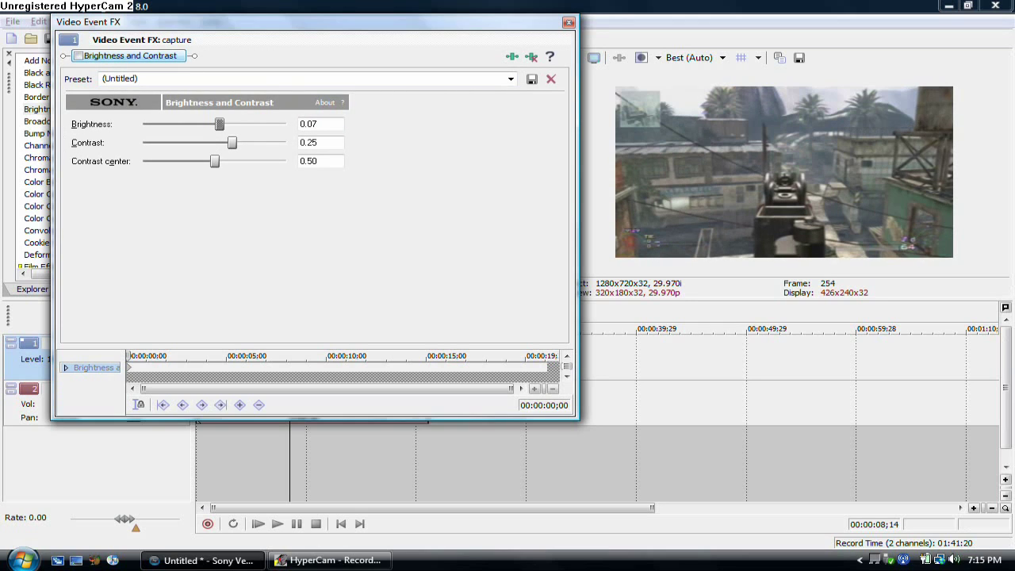
pyautogui.press('space')
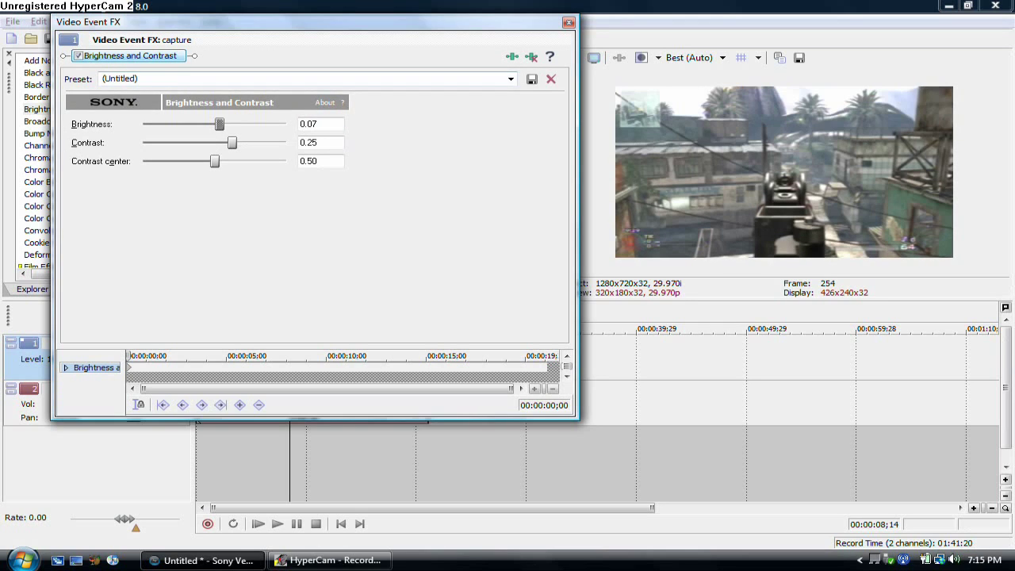
# Lower the clip's Brightness slightly to near zero in the Brightness and Contrast effect and close the effect settings
pyautogui.moveTo(220, 124); pyautogui.dragTo(211, 124)
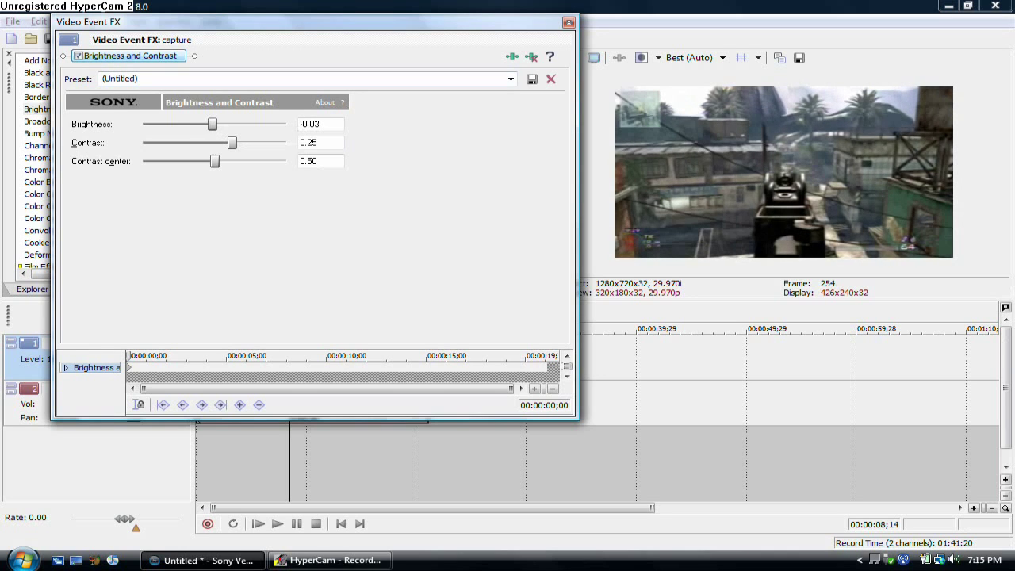
pyautogui.press('Right')
pyautogui.press('Right')
pyautogui.press('Right')
pyautogui.press('Right')
pyautogui.press('Right')
pyautogui.press('Right')
pyautogui.press('Right')
pyautogui.press('Right')
pyautogui.press('Right')
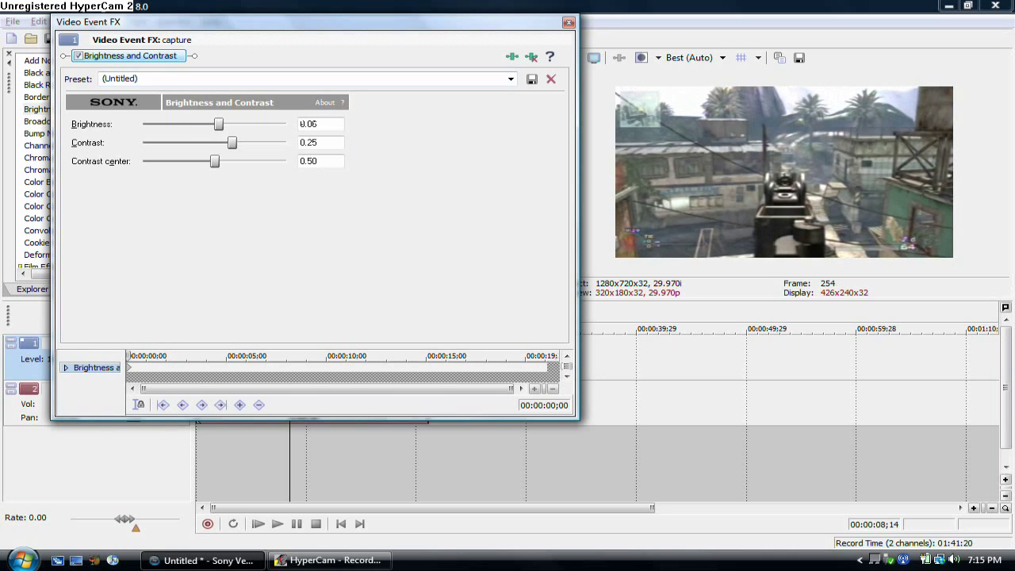
pyautogui.press('Left')
pyautogui.press('Left')
pyautogui.press('Left')
pyautogui.press('Left')
pyautogui.press('Left')
pyautogui.press('Left')
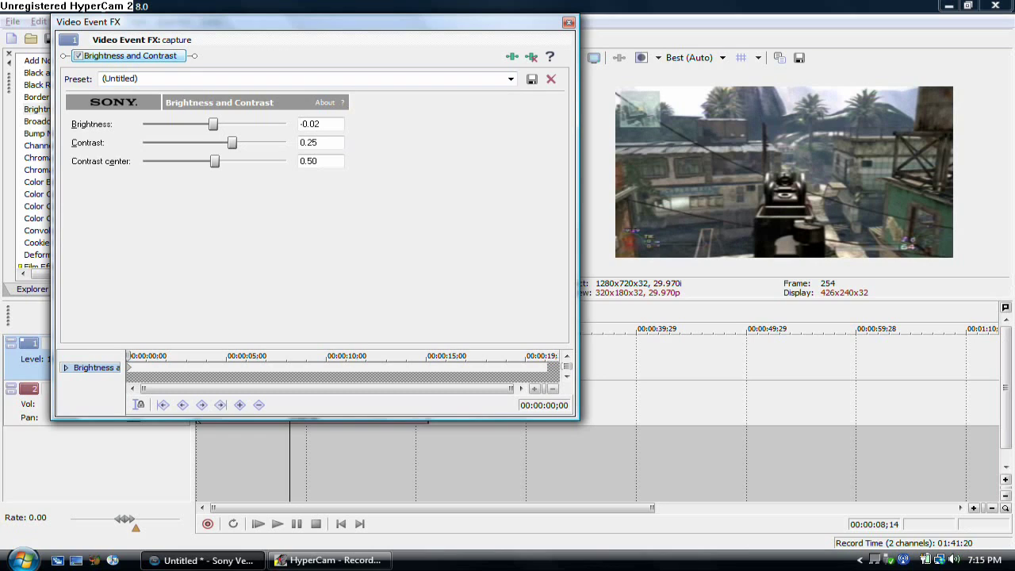
pyautogui.press('Right')
pyautogui.press('Right')
pyautogui.press('Right')
pyautogui.press('Left')
pyautogui.press('Left')
pyautogui.press('Right')
pyautogui.press('Right')
pyautogui.click(567, 22)
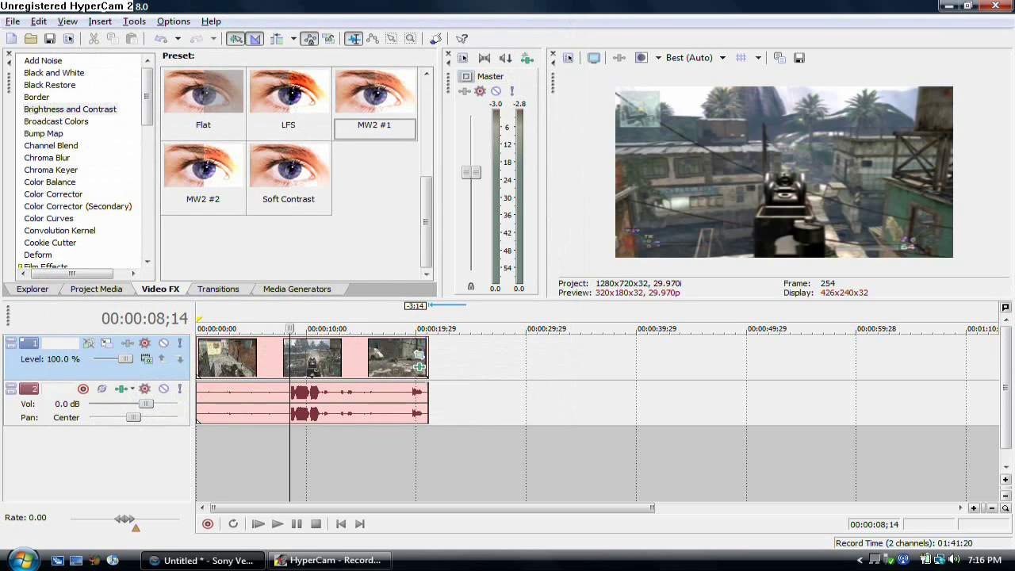
# Play back the adjusted clip and park the playhead at the frame at 00:00:12;09
pyautogui.press('space')
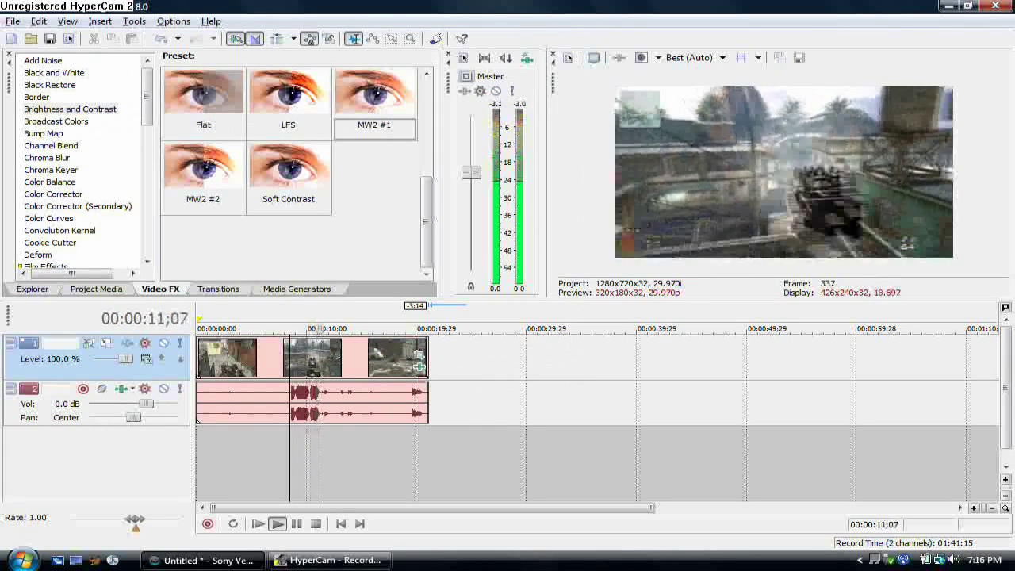
pyautogui.press('Return')
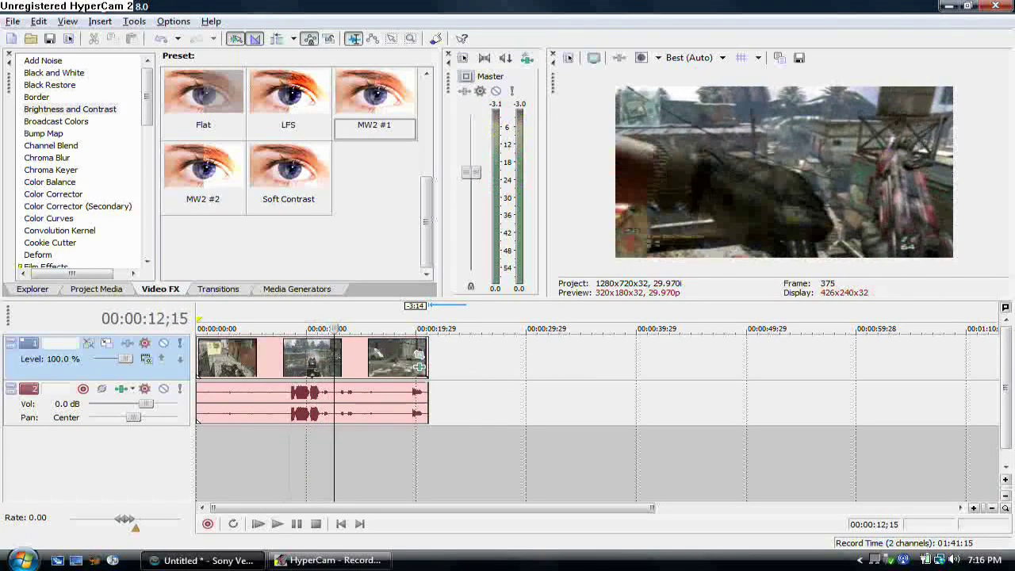
pyautogui.press('Left')
pyautogui.press('Left')
pyautogui.press('Left')
pyautogui.press('Left')
pyautogui.press('Left')
pyautogui.press('Left')
pyautogui.press('Left')
pyautogui.press('Left')
pyautogui.press('Right')
pyautogui.press('Right')
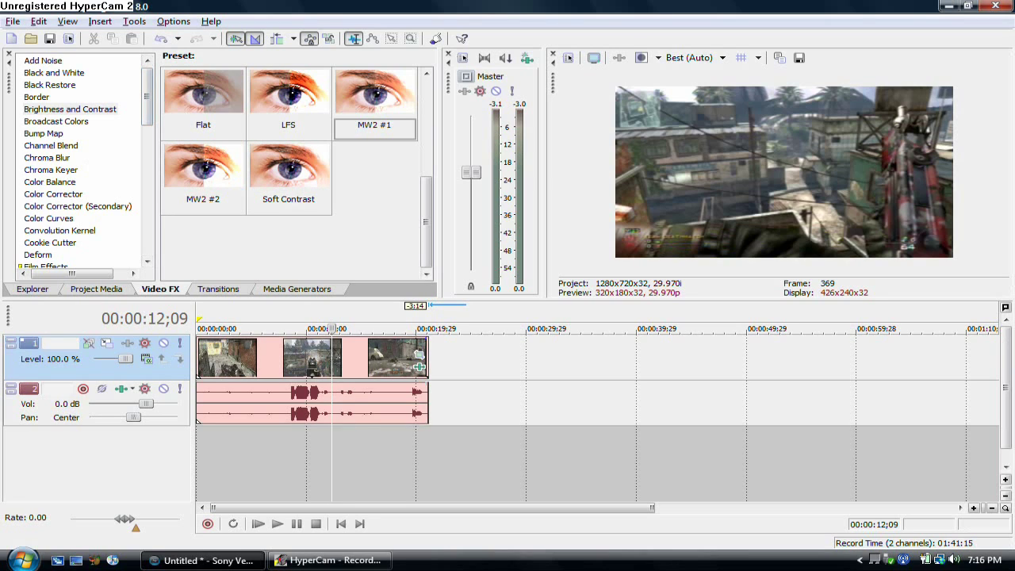
# Apply the Reset to None preset of the Color Curves effect to the gameplay clip
pyautogui.click(48, 218)
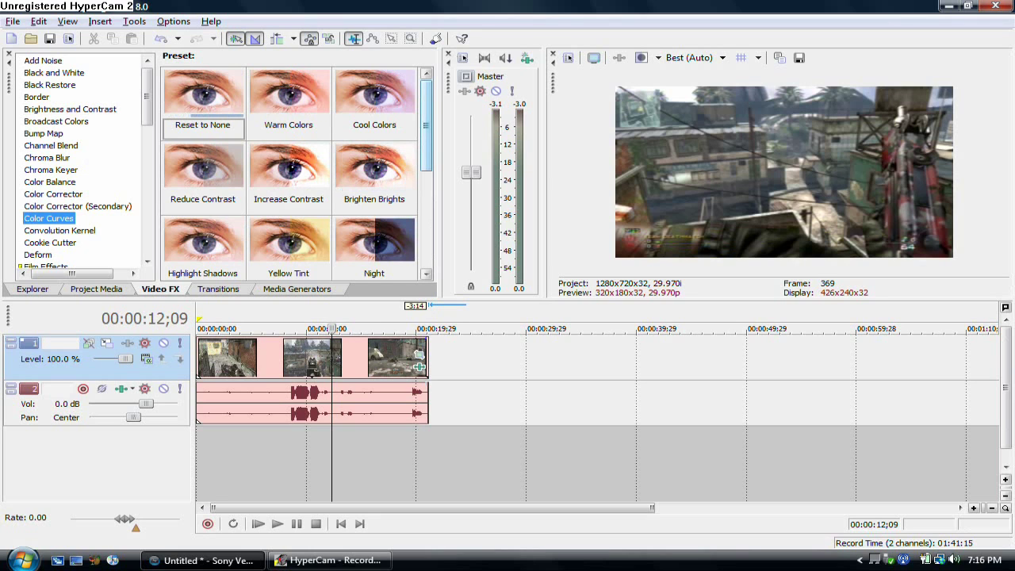
pyautogui.moveTo(426, 124); pyautogui.dragTo(426, 221)
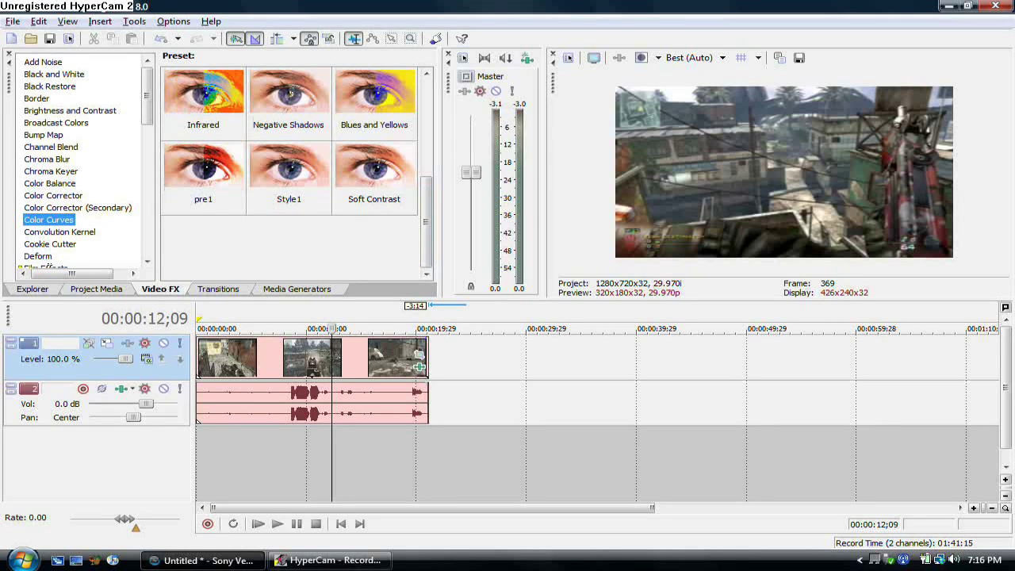
pyautogui.scroll(-1, 49, 150)
pyautogui.moveTo(426, 222); pyautogui.dragTo(426, 119)
pyautogui.moveTo(204, 95); pyautogui.dragTo(310, 358)
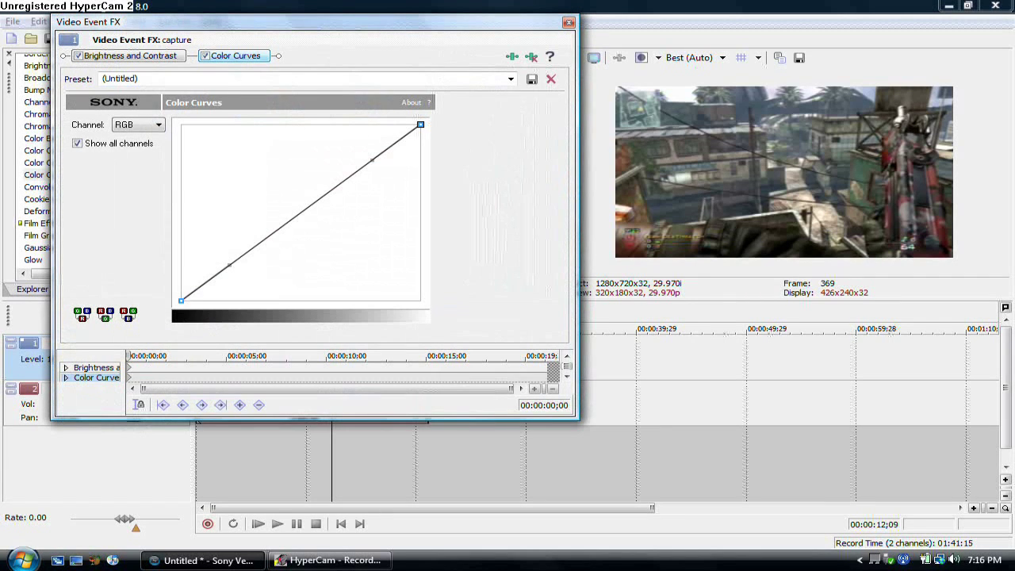
# Shape the RGB color curve into a gentle S by raising the upper handle and lowering the lower handle
pyautogui.moveTo(371, 160); pyautogui.dragTo(362, 137)
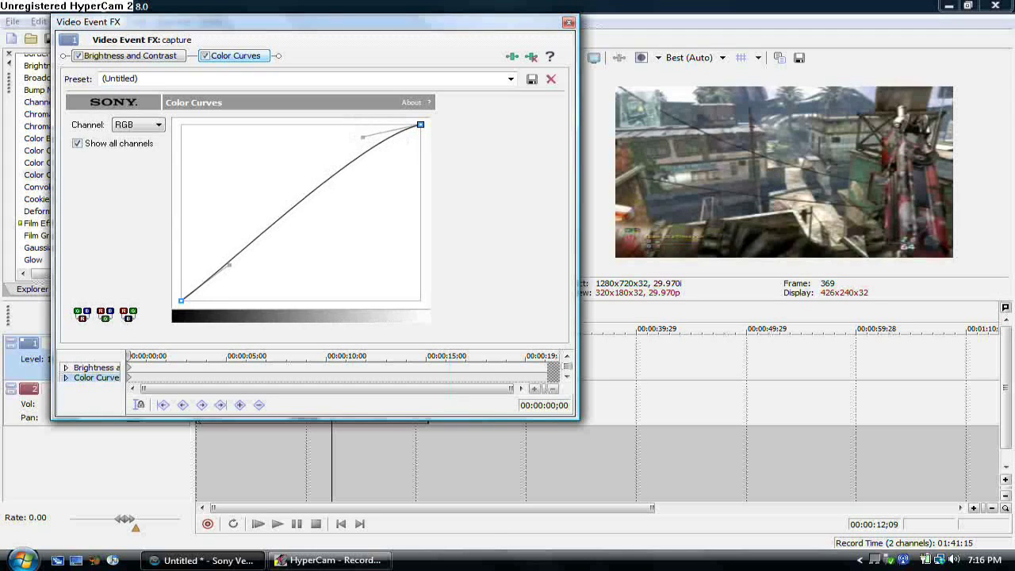
pyautogui.moveTo(229, 265); pyautogui.dragTo(254, 279)
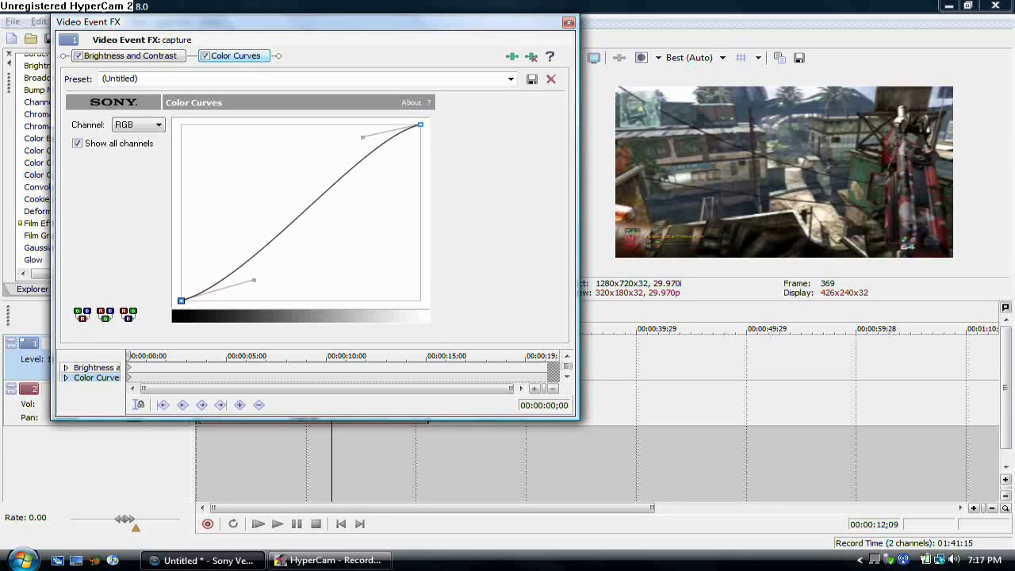
pyautogui.click(420, 124)
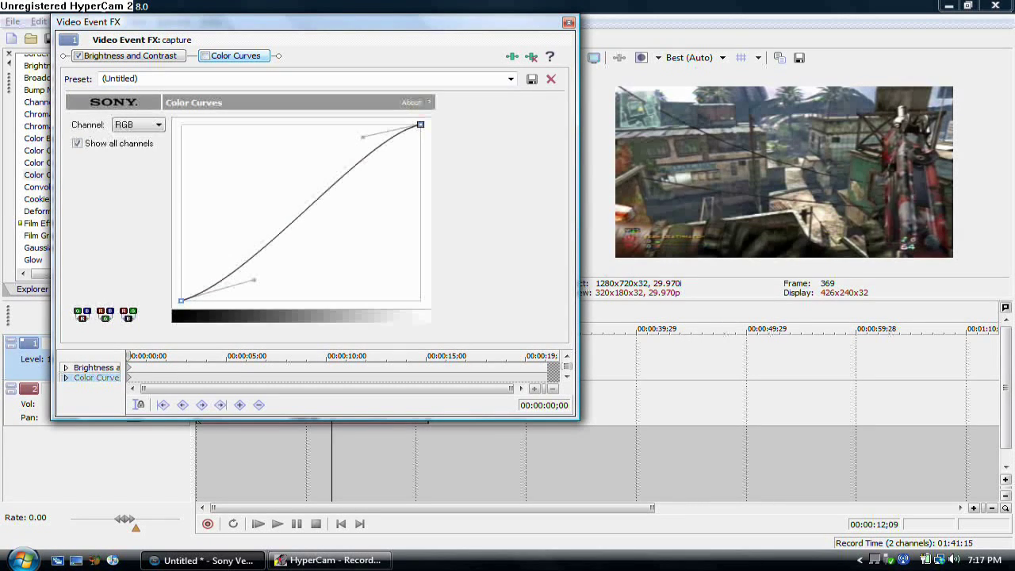
# Compare the preview with Color Curves off and on, leave the effect enabled and close the effect settings
pyautogui.click(205, 55)
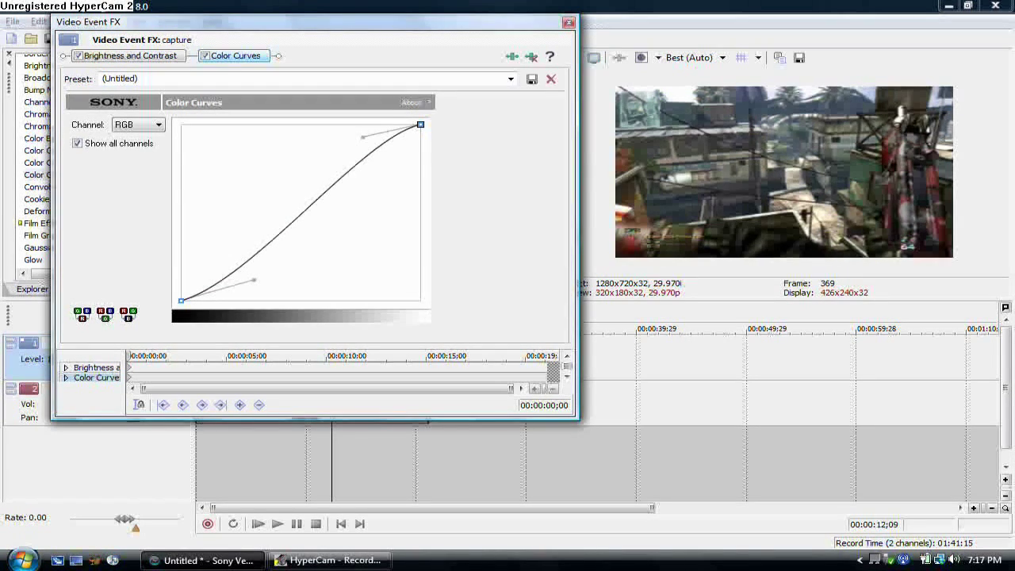
pyautogui.click(205, 55)
pyautogui.click(205, 55)
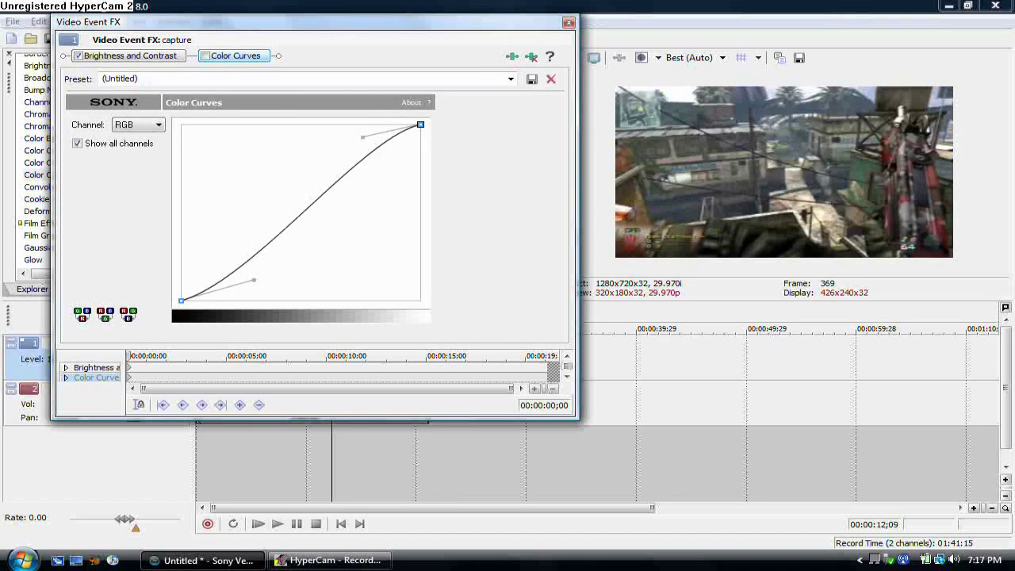
pyautogui.click(205, 55)
pyautogui.click(206, 56)
pyautogui.click(206, 56)
pyautogui.click(568, 22)
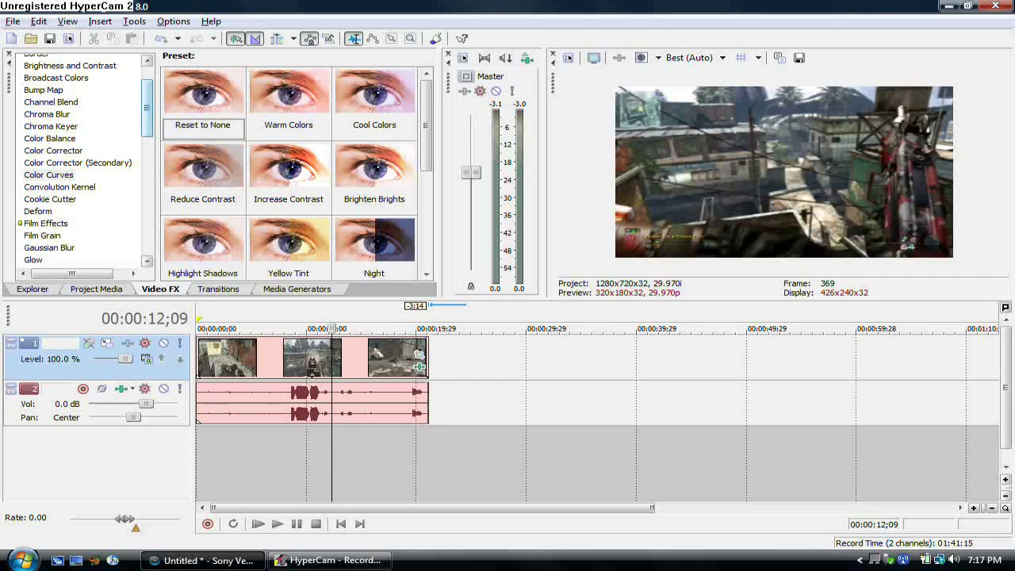
# Apply the Soft Contrast preset of the VM Soft Contrast effect to the gameplay clip
pyautogui.scroll(-2, 77, 159)
pyautogui.scroll(-2, 77, 158)
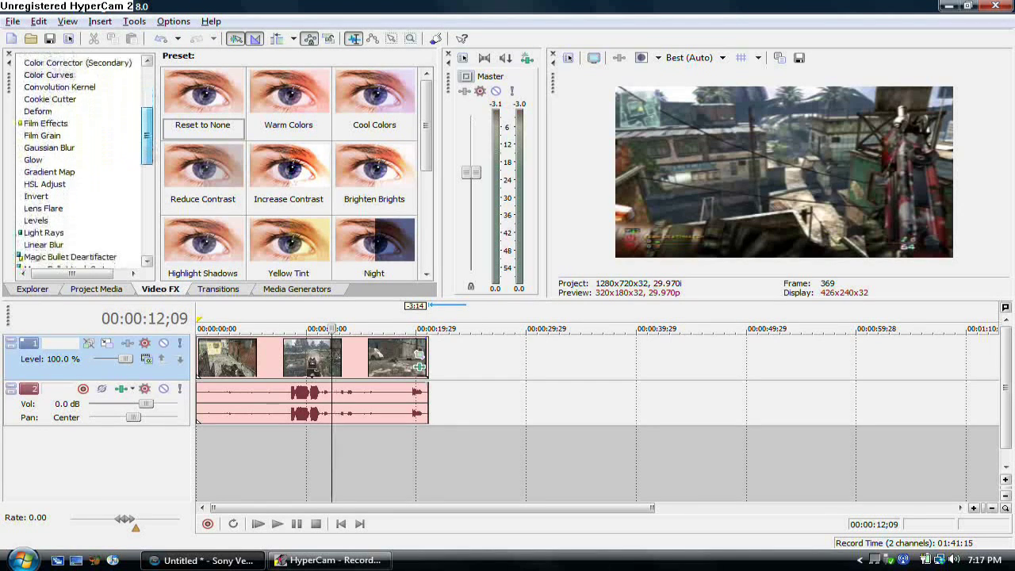
pyautogui.scroll(-10, 77, 158)
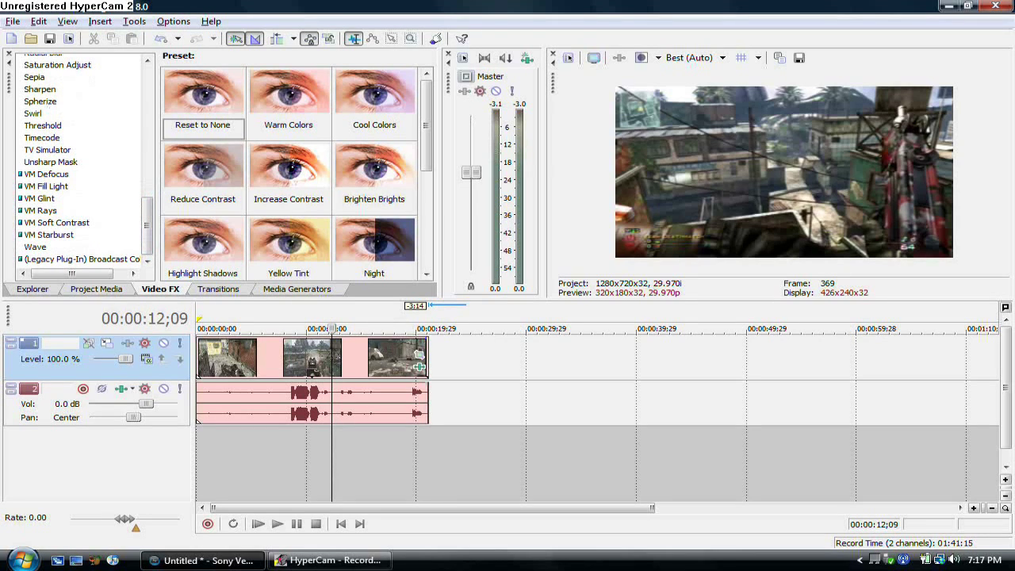
pyautogui.click(56, 223)
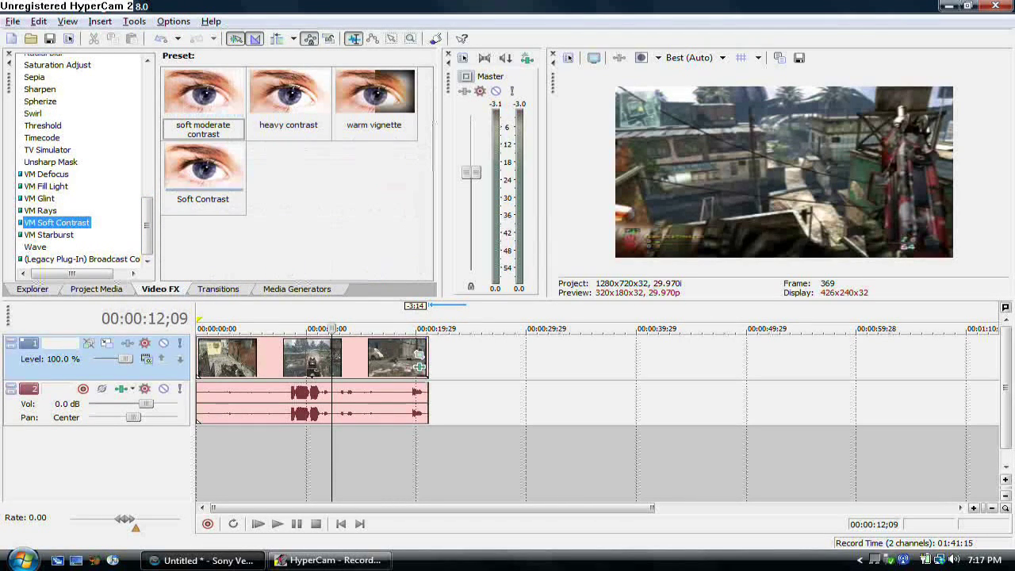
pyautogui.click(204, 176)
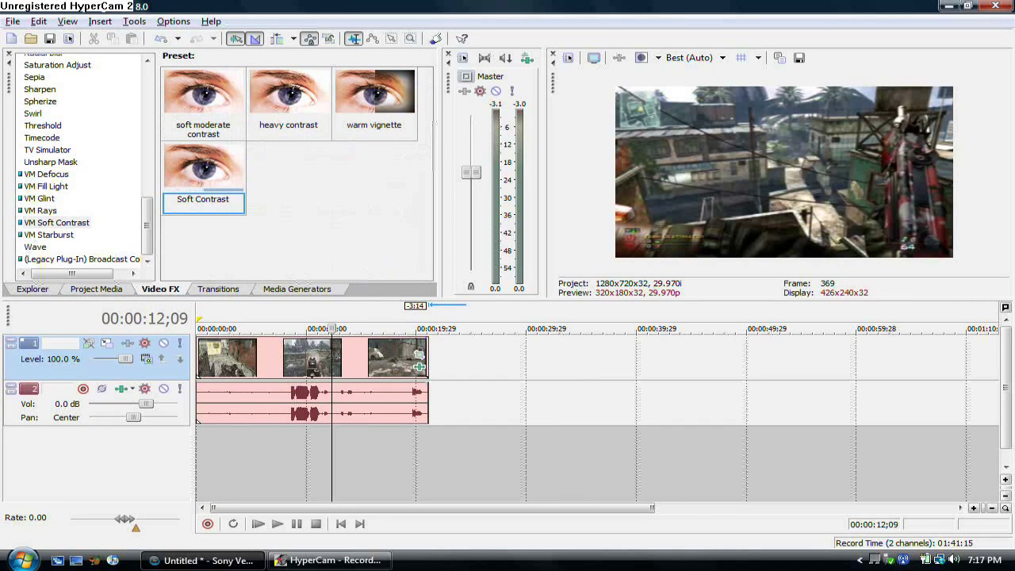
pyautogui.moveTo(204, 176); pyautogui.dragTo(294, 356)
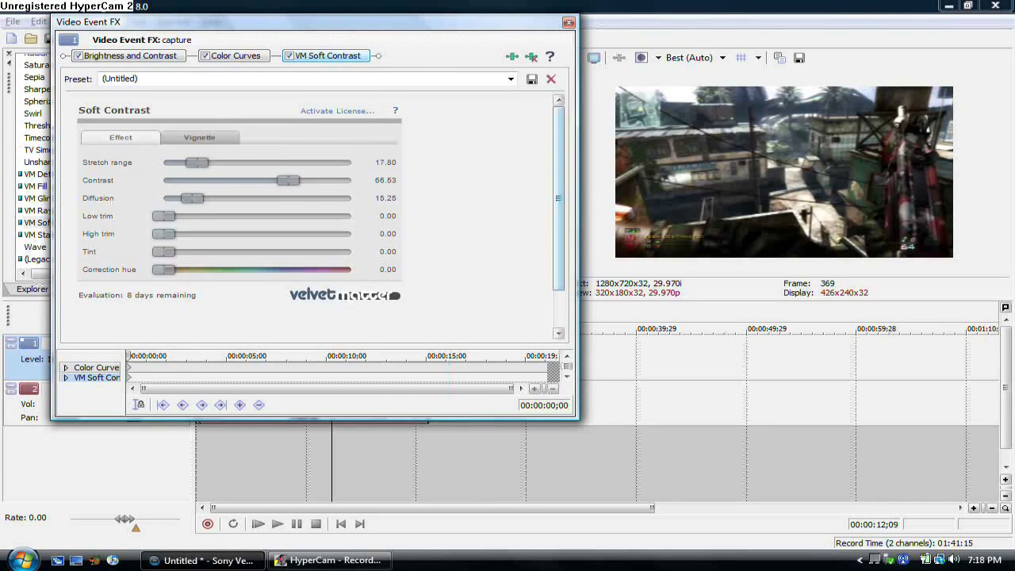
# Look through the Effect and Vignette settings of the VM Soft Contrast effect
pyautogui.scroll(-1, 97, 291)
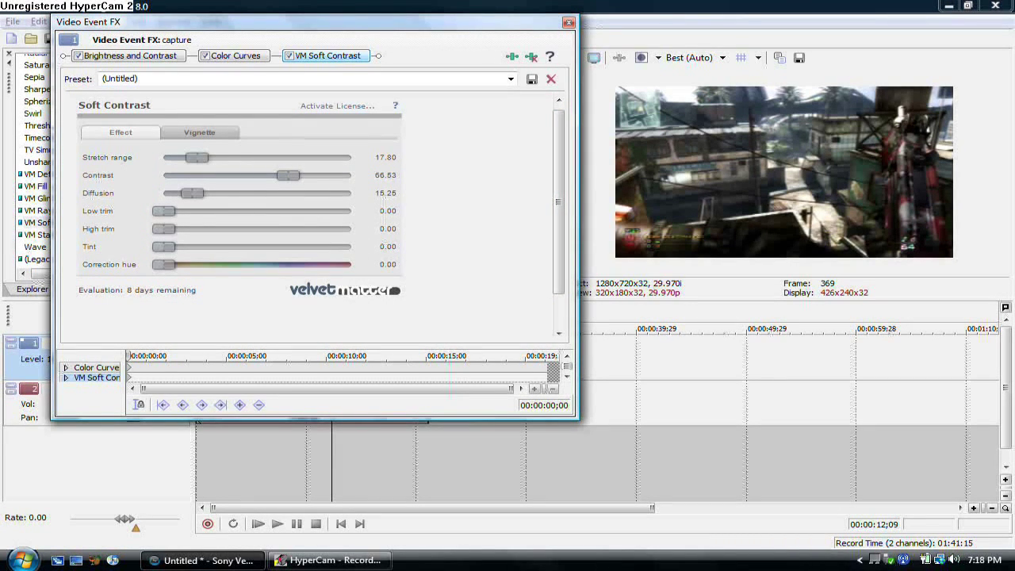
pyautogui.moveTo(558, 198)
pyautogui.mouseDown()
pyautogui.moveTo(558, 218)
pyautogui.moveTo(558, 194)
pyautogui.mouseUp()
pyautogui.click(200, 136)
pyautogui.click(120, 137)
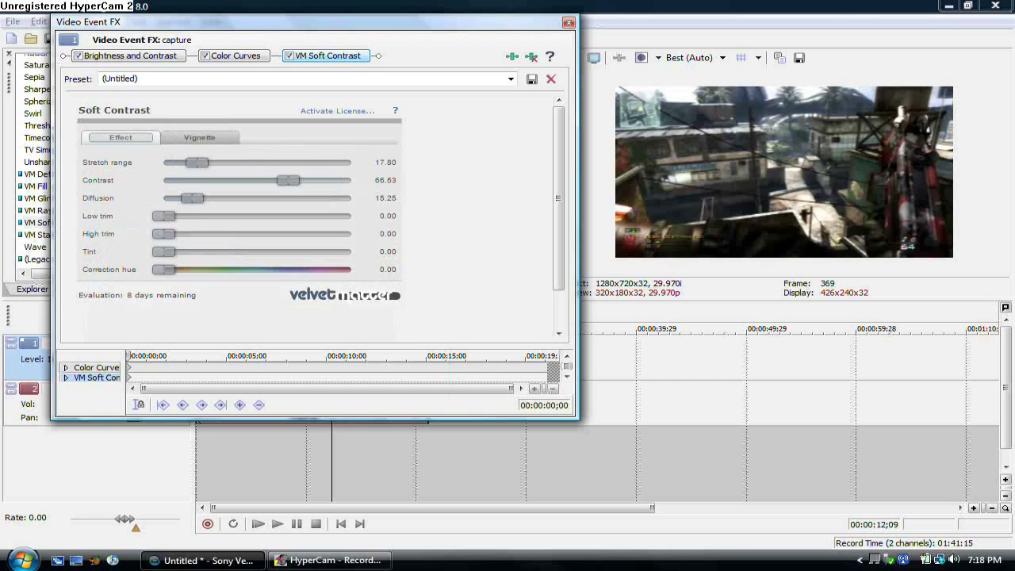
# Compare the preview with VM Soft Contrast off and on, leave the effect enabled and close the effect settings
pyautogui.click(290, 56)
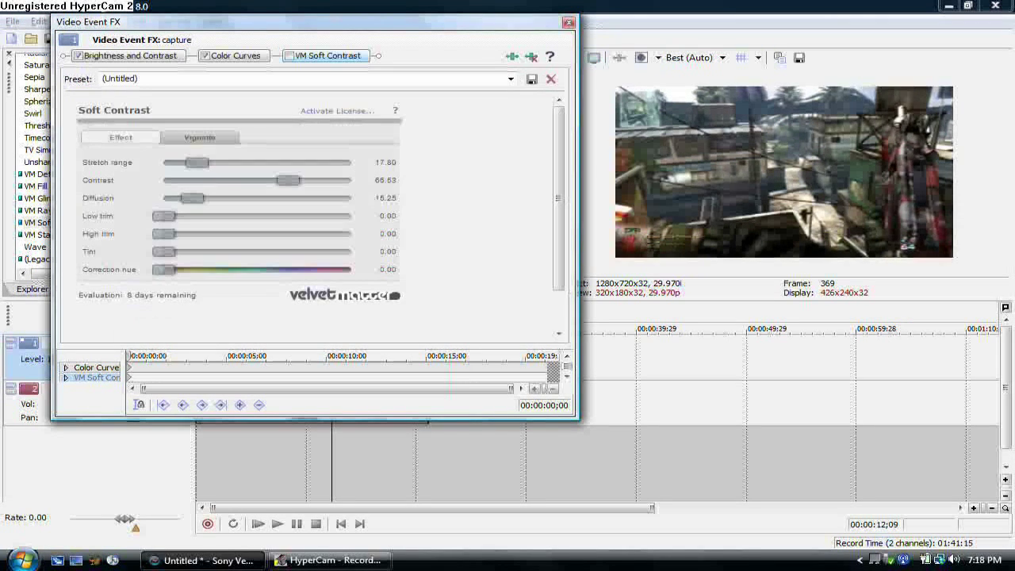
pyautogui.click(289, 56)
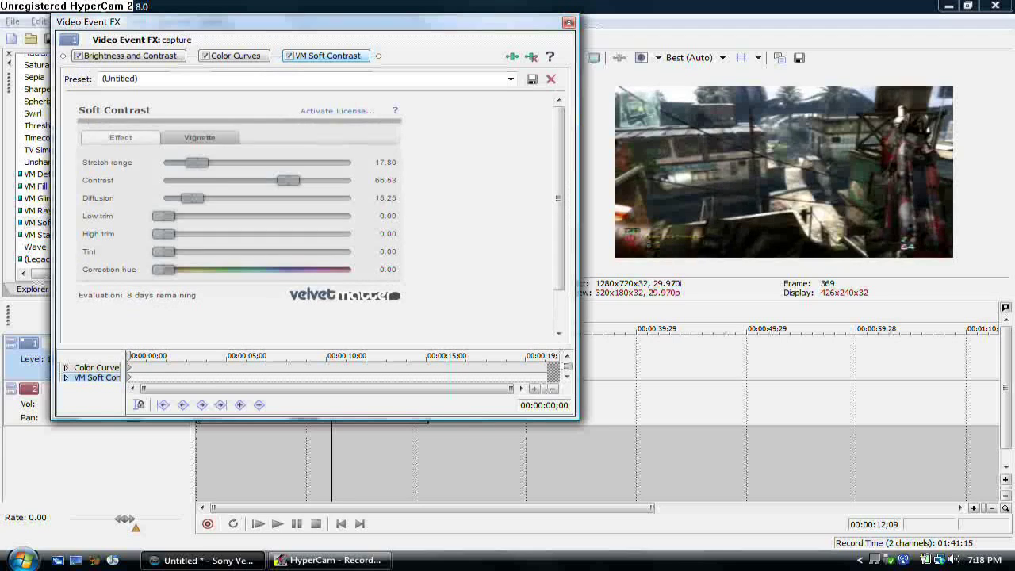
pyautogui.click(290, 56)
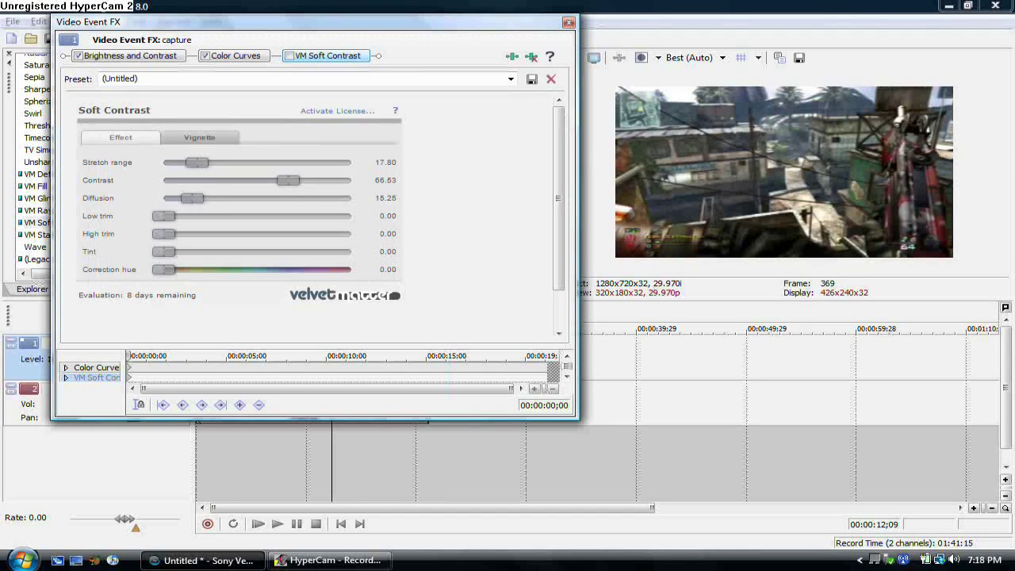
pyautogui.click(289, 56)
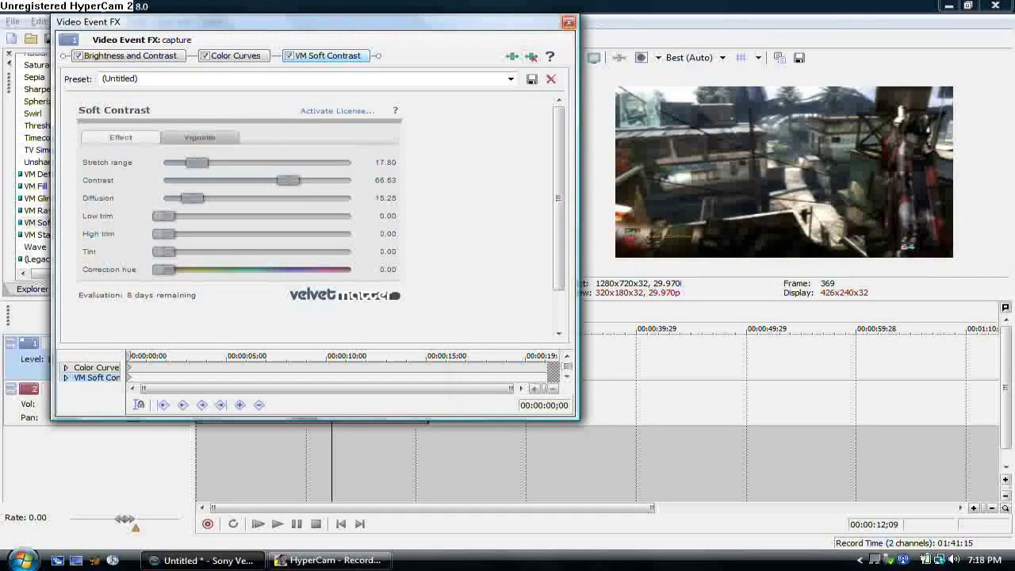
pyautogui.click(568, 23)
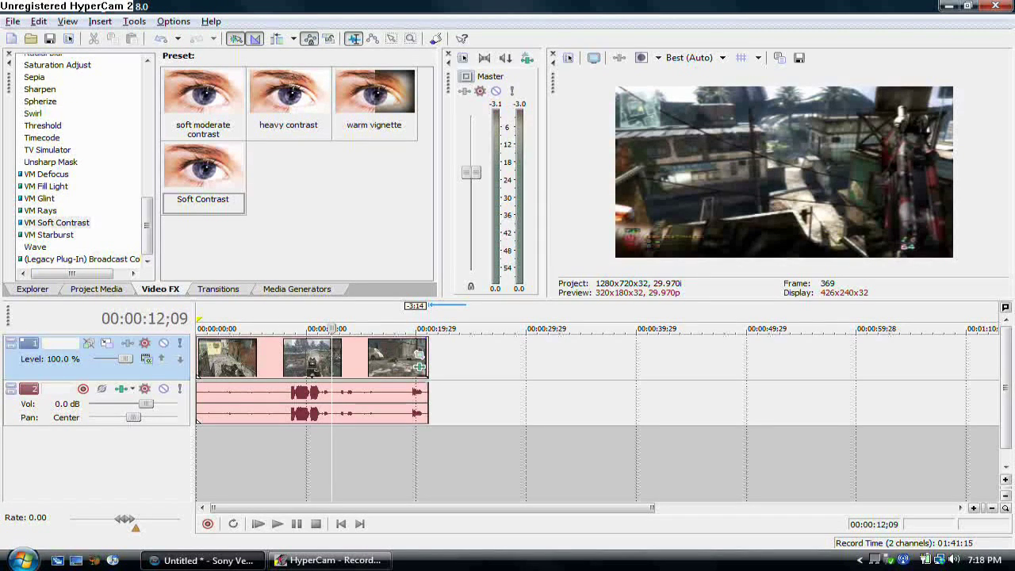
# Play back the soft-contrast clip from 00:00:08;21 and stop just past the gunfire
pyautogui.click(291, 364)
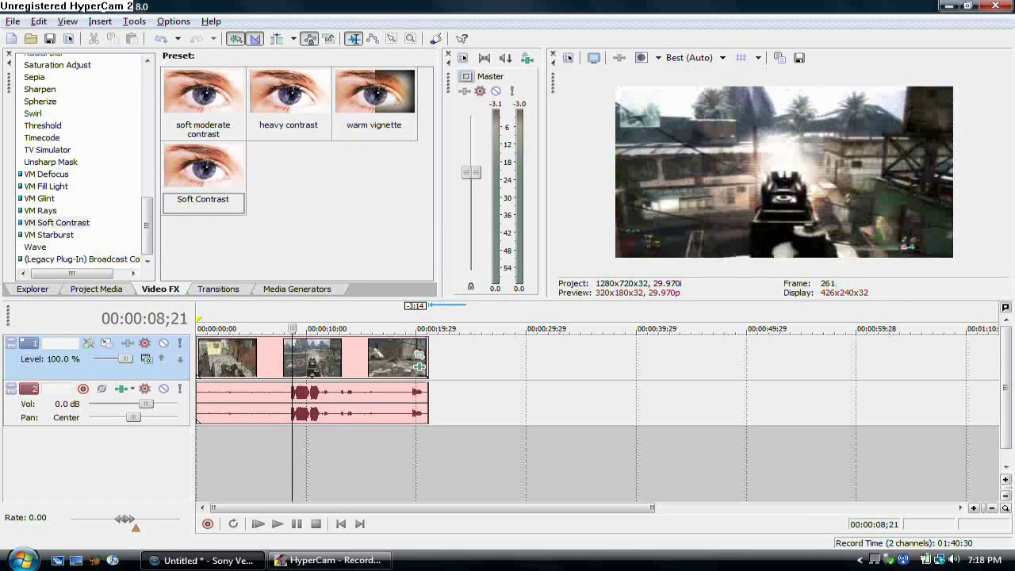
pyautogui.press('space')
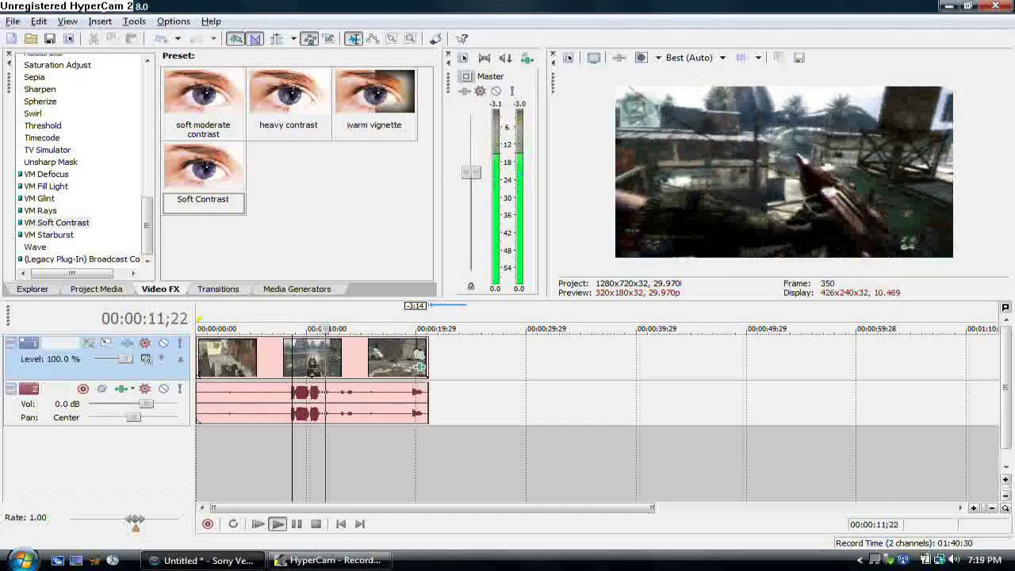
pyautogui.press('space')
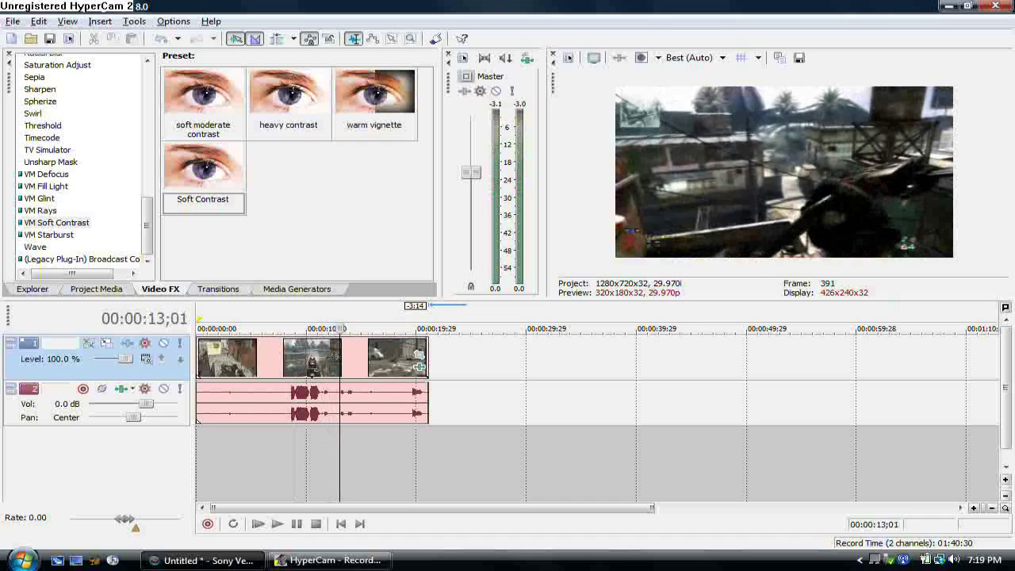
# Step through the frames around 12 seconds and park the playhead at 00:00:12;05
pyautogui.press('Left')
pyautogui.press('Left')
pyautogui.press('Left')
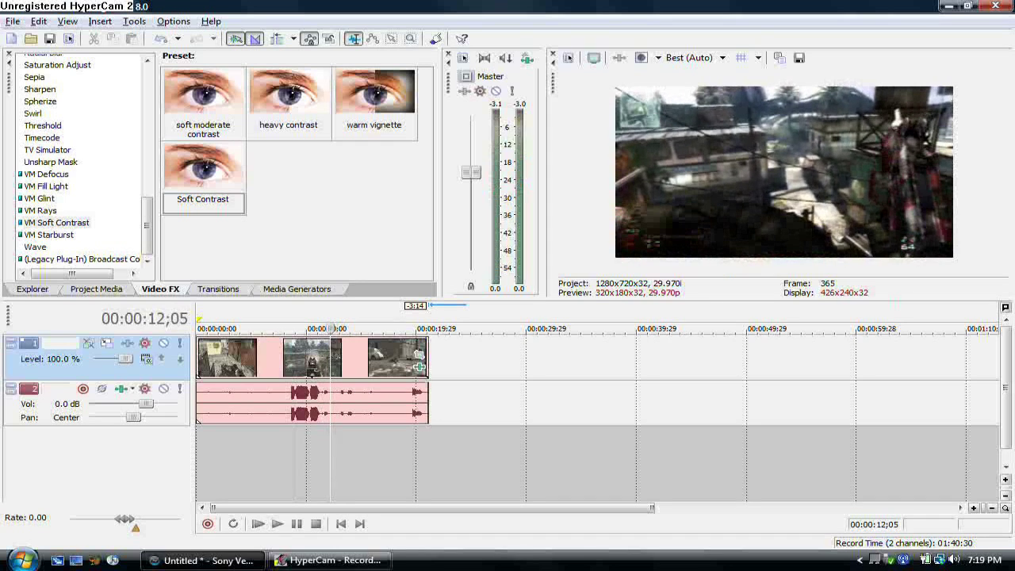
pyautogui.press('Left')
pyautogui.press('Left')
pyautogui.press('Left')
pyautogui.press('Left')
pyautogui.press('Left')
pyautogui.press('Left')
pyautogui.press('Left')
pyautogui.press('Left')
pyautogui.press('Left')
pyautogui.press('Left')
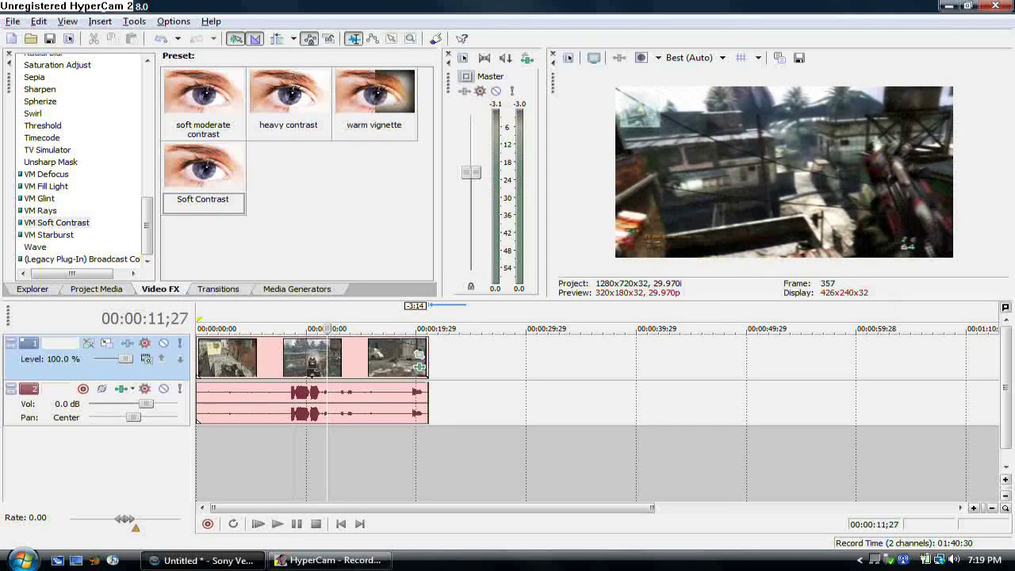
pyautogui.press('Right')
pyautogui.press('Right')
pyautogui.press('Right')
pyautogui.press('Right')
pyautogui.press('Right')
pyautogui.press('Right')
pyautogui.press('Right')
pyautogui.press('Right')
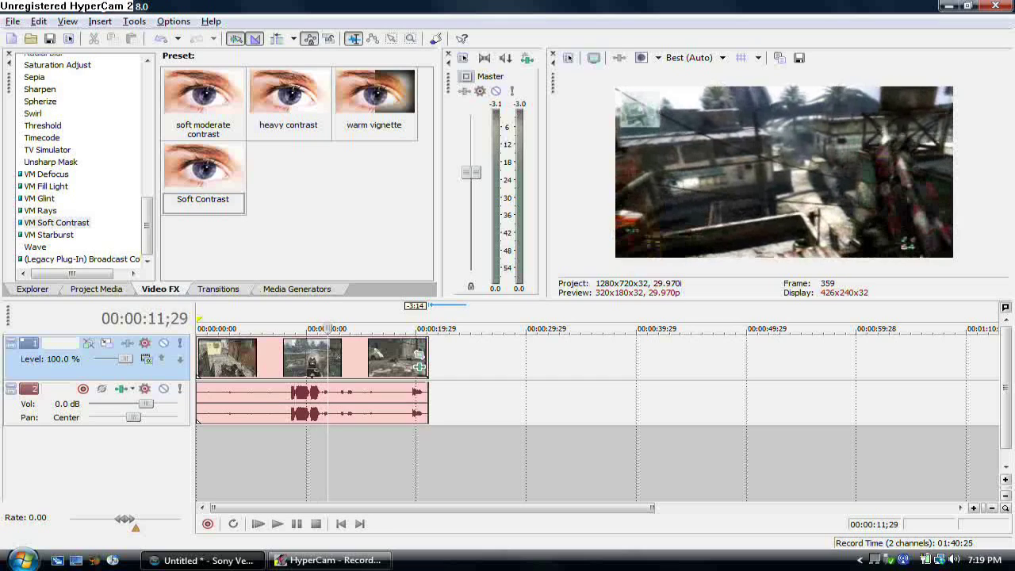
pyautogui.press('Right')
pyautogui.press('Right')
pyautogui.press('Right')
pyautogui.press('Right')
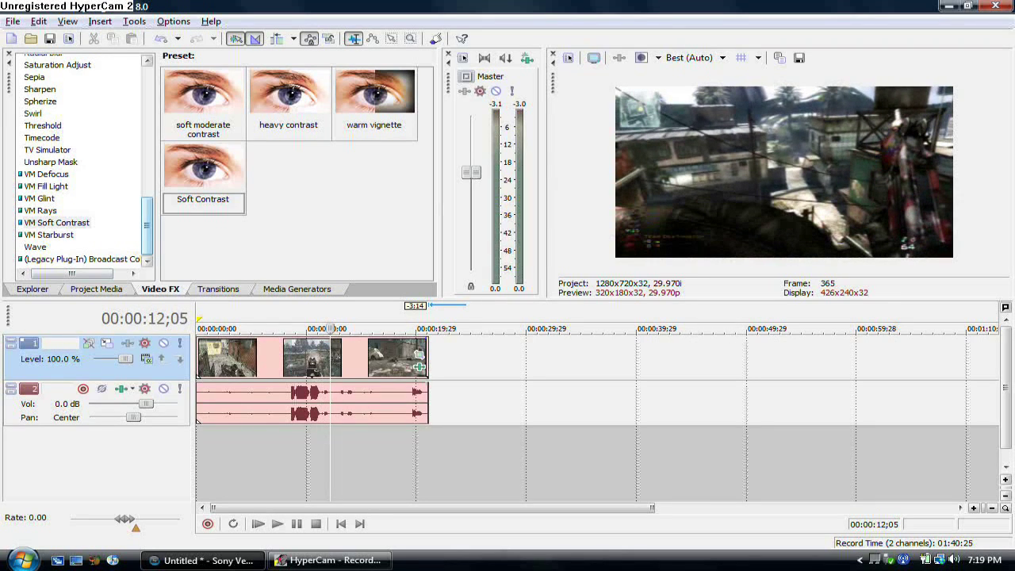
# Apply the Soft Contrast preset of the Saturation Adjust effect to the gameplay clip with an amount of 1.0000
pyautogui.moveTo(148, 225); pyautogui.dragTo(147, 197)
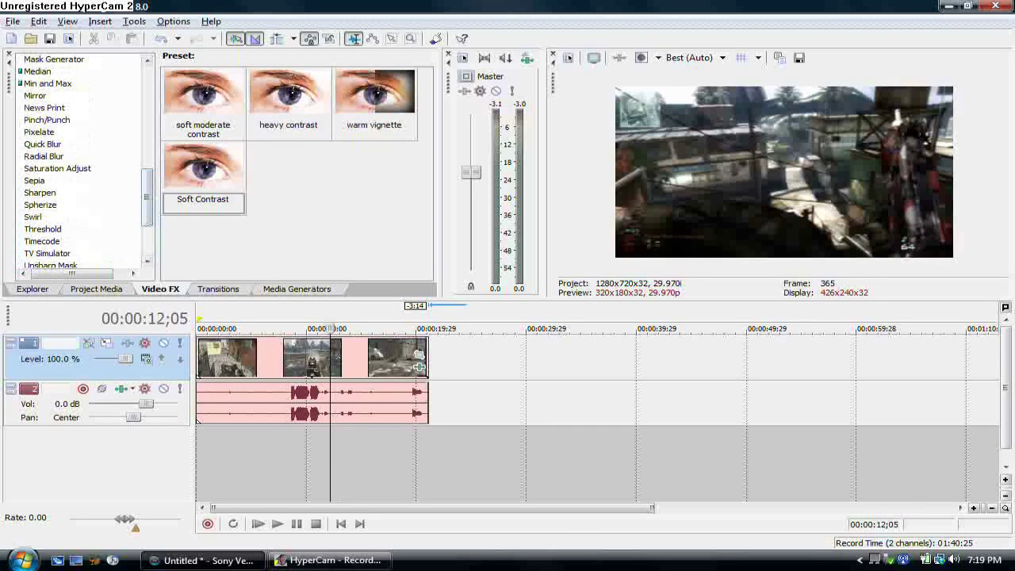
pyautogui.click(57, 168)
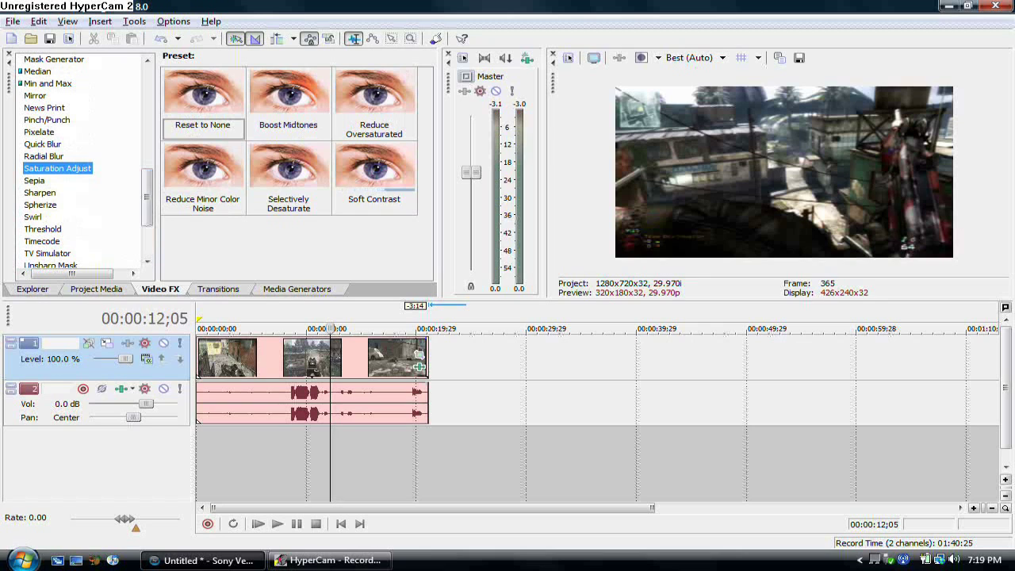
pyautogui.moveTo(383, 170); pyautogui.dragTo(346, 358)
pyautogui.moveTo(306, 193); pyautogui.dragTo(306, 193)
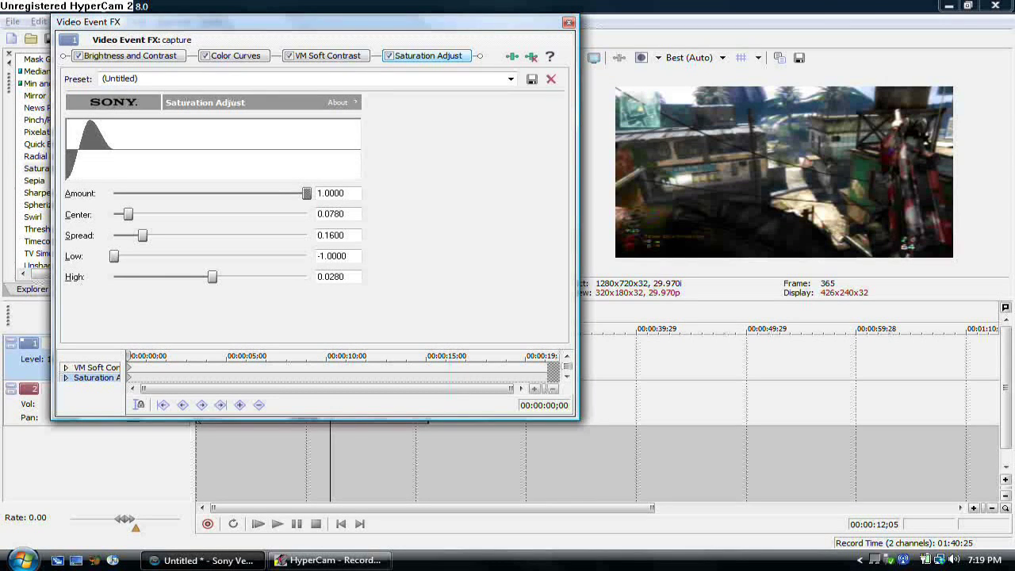
pyautogui.moveTo(307, 194); pyautogui.dragTo(308, 193)
# Compare the preview with Saturation Adjust off and on, leave the effect enabled and close the effect settings
pyautogui.click(389, 55)
pyautogui.click(390, 56)
pyautogui.click(389, 55)
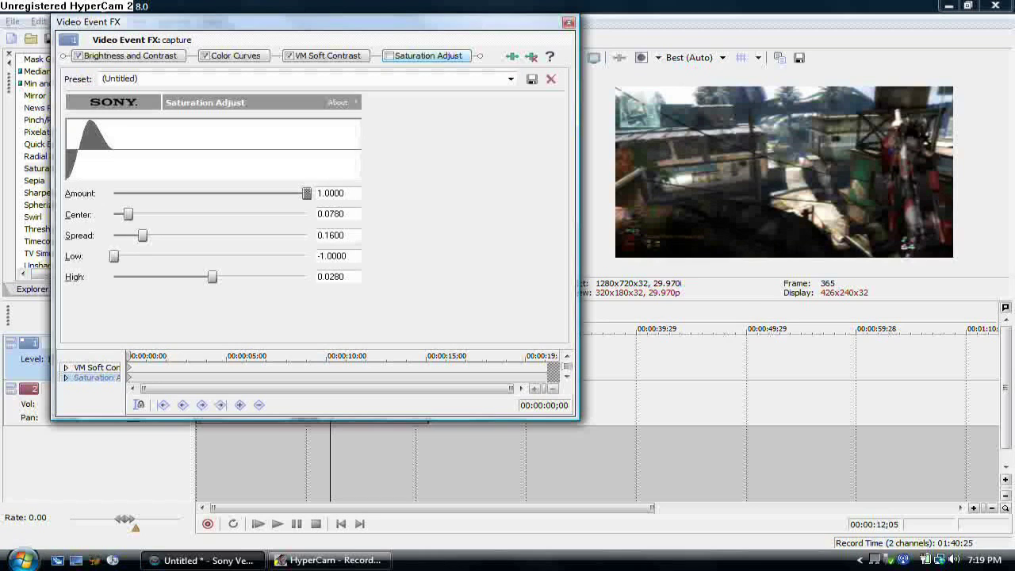
pyautogui.click(389, 55)
pyautogui.click(568, 22)
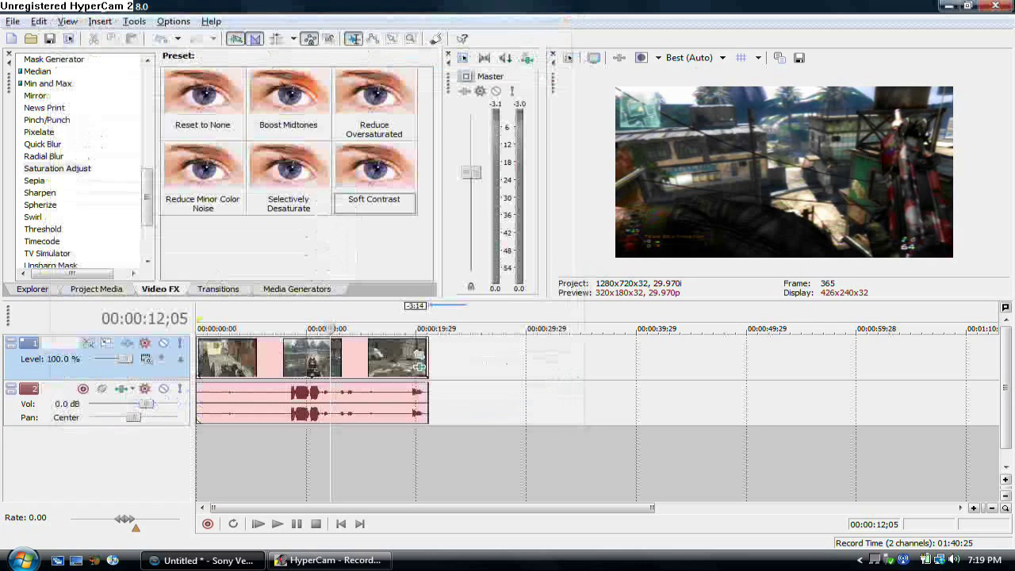
# Play back the clip with the saturation adjustment and park the playhead at the frame at 00:00:11;02
pyautogui.click(286, 358)
pyautogui.press('space')
pyautogui.press('Return')
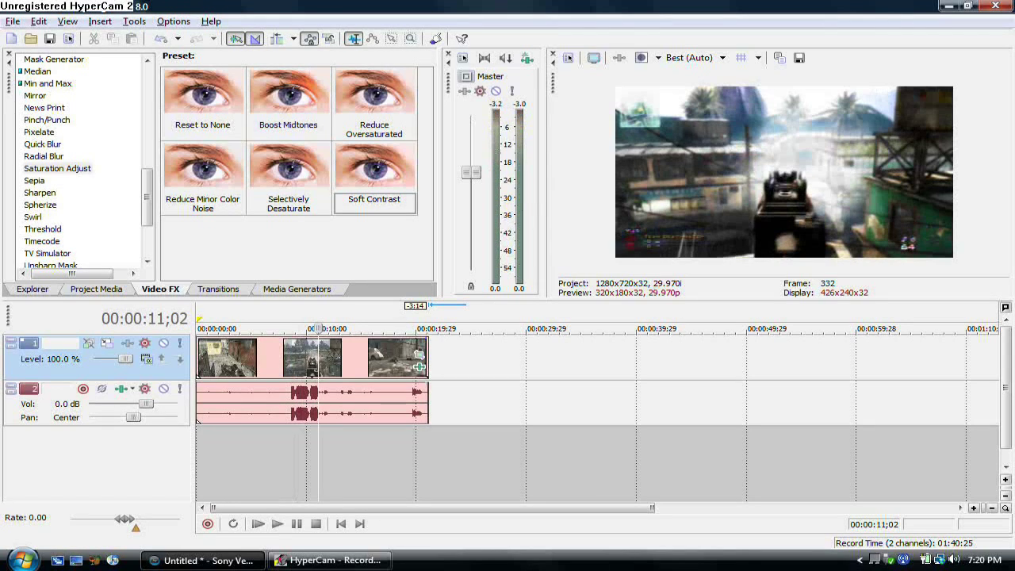
# Reopen the clip's effect settings, compare the 00:00:11;02 frame without and with Saturation Adjust, and close them with the effect enabled
pyautogui.click(419, 367)
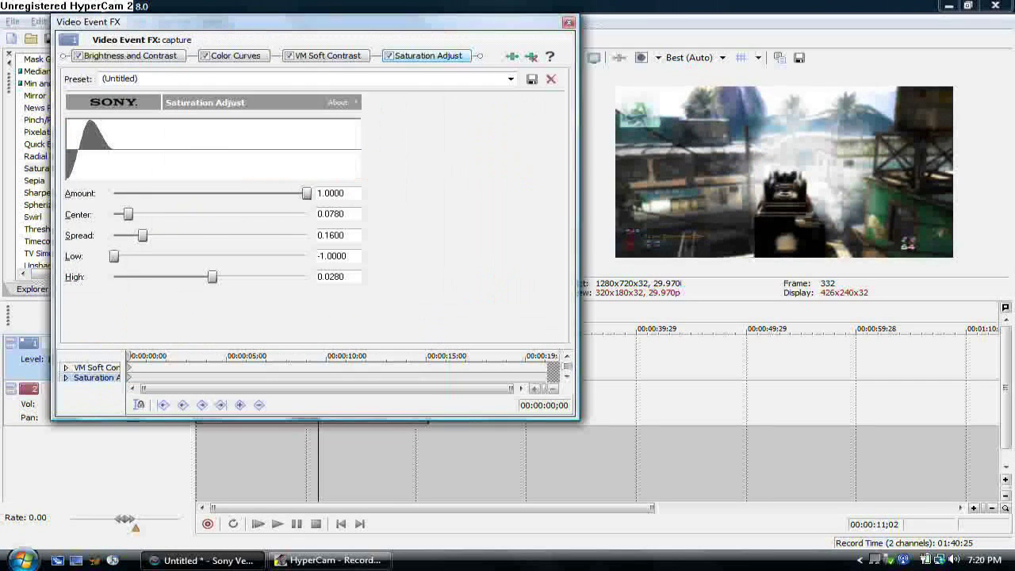
pyautogui.click(389, 55)
pyautogui.click(389, 55)
pyautogui.click(569, 22)
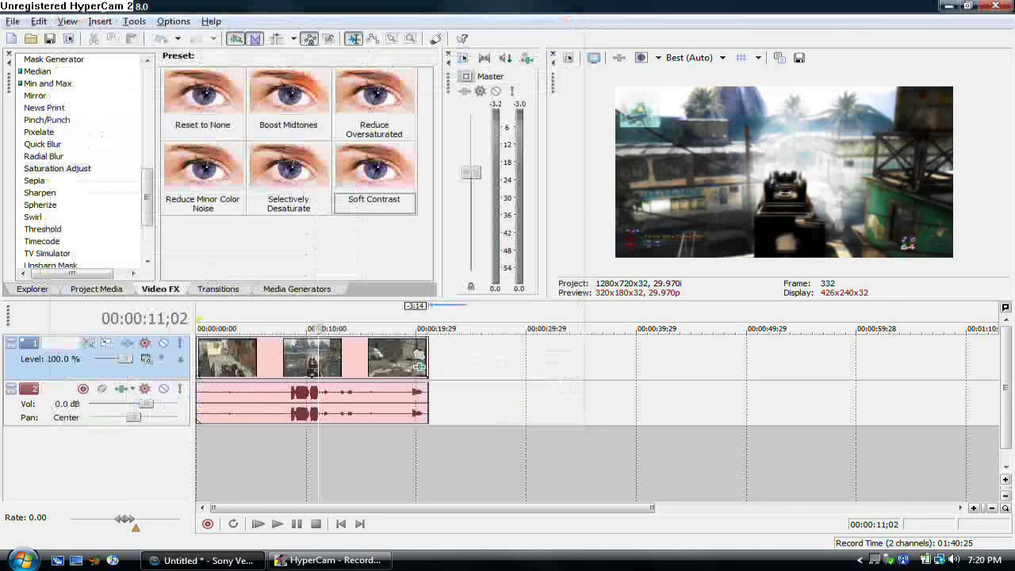
# Review the settings of all four effects in the clip's effect chain, from Brightness and Contrast to Saturation Adjust, and close them
pyautogui.click(419, 367)
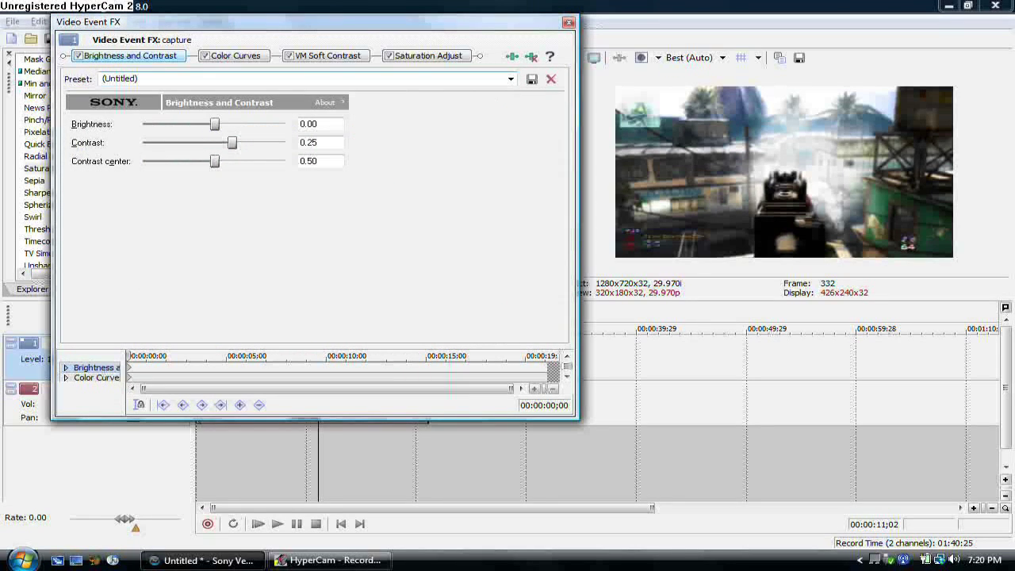
pyautogui.click(235, 56)
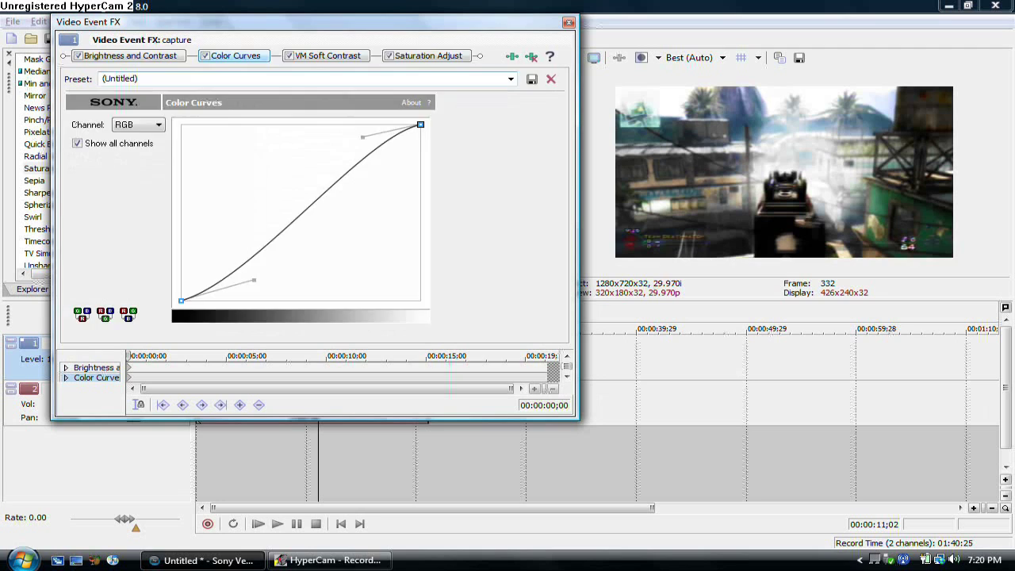
pyautogui.click(327, 56)
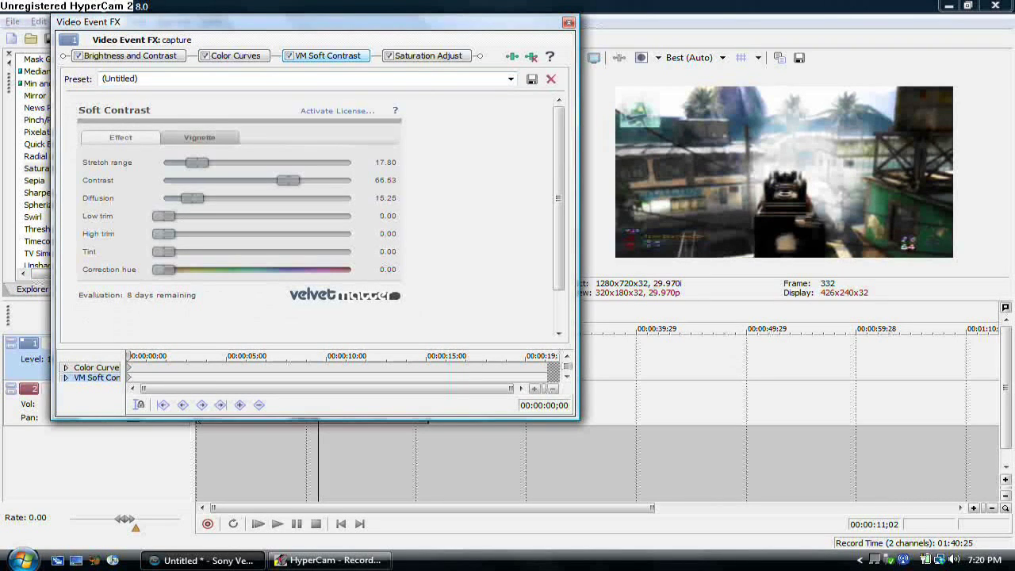
pyautogui.click(428, 55)
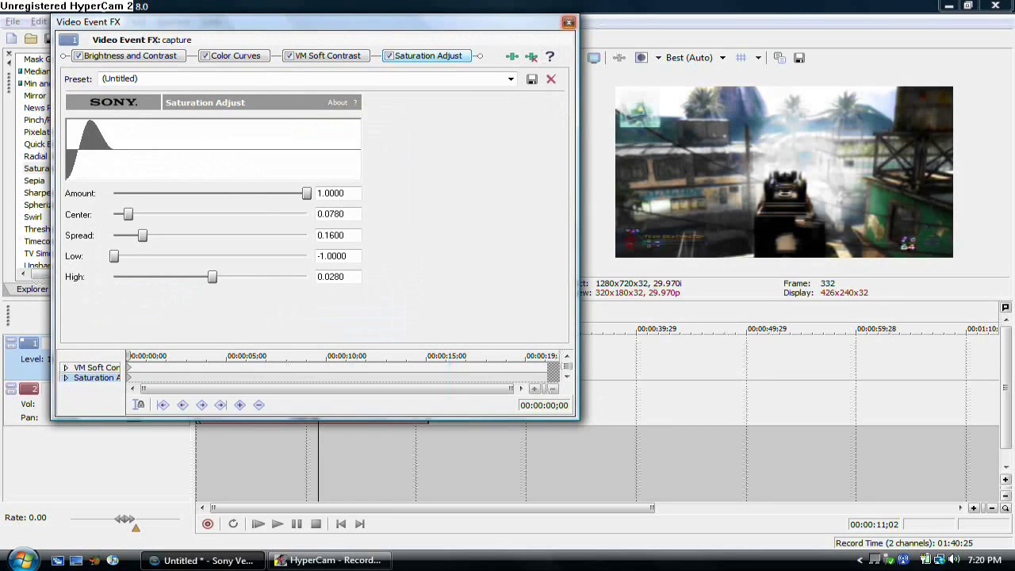
pyautogui.click(568, 22)
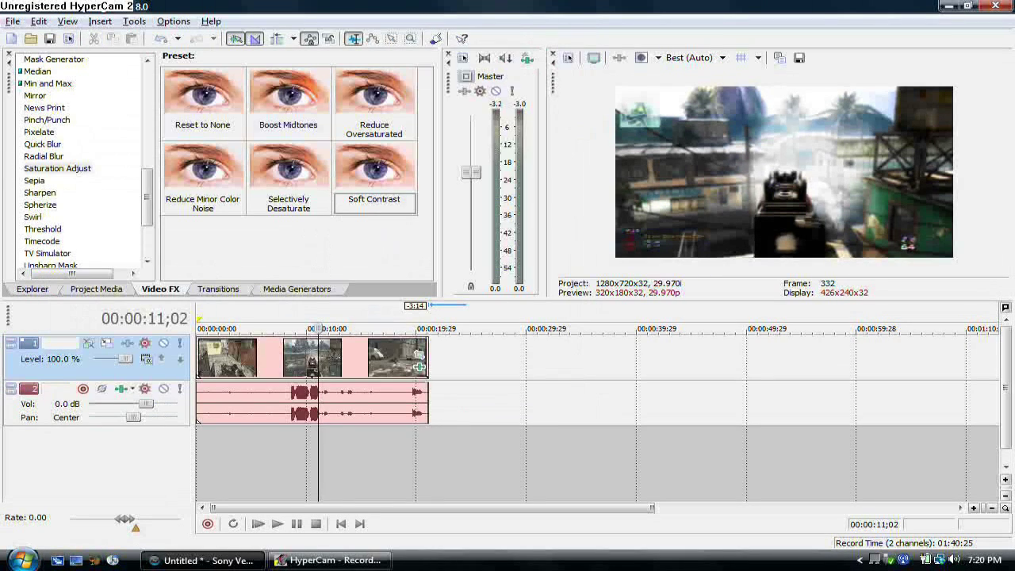